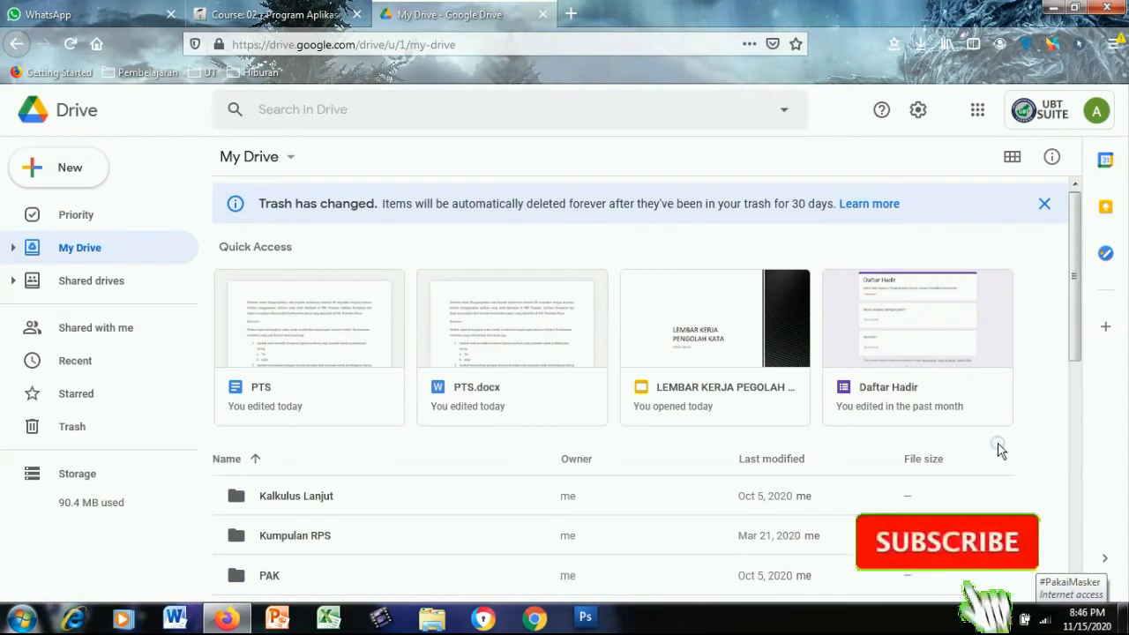
Create a new blank Google Form in My Drive.
right_click(999, 450)
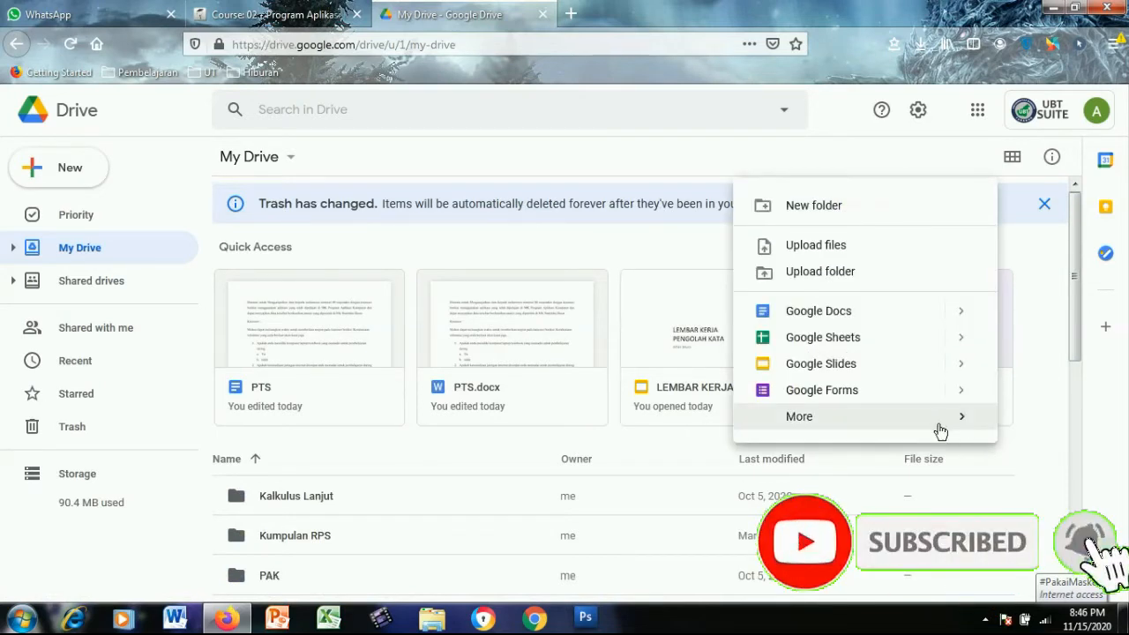
mouse_move(932, 421)
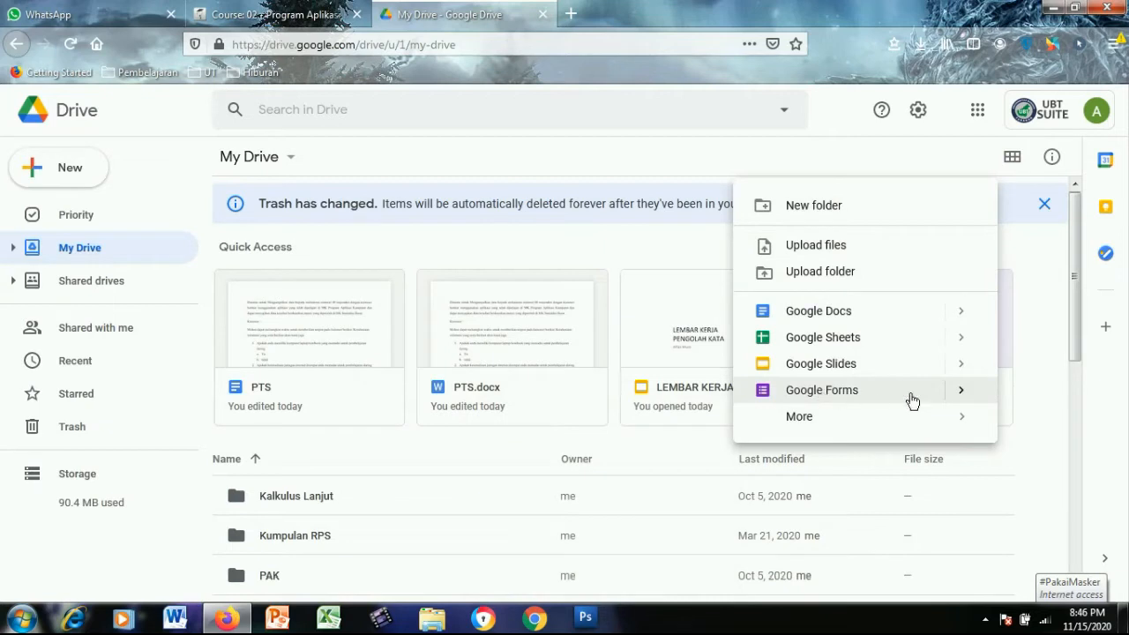
left_click(961, 392)
left_click(960, 391)
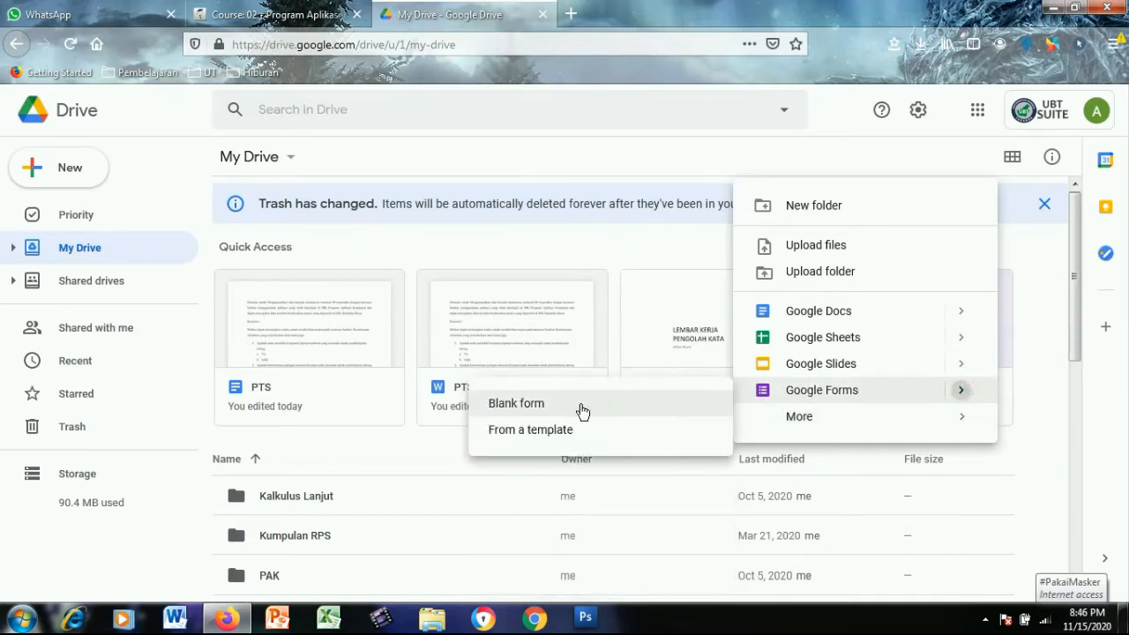
left_click(580, 411)
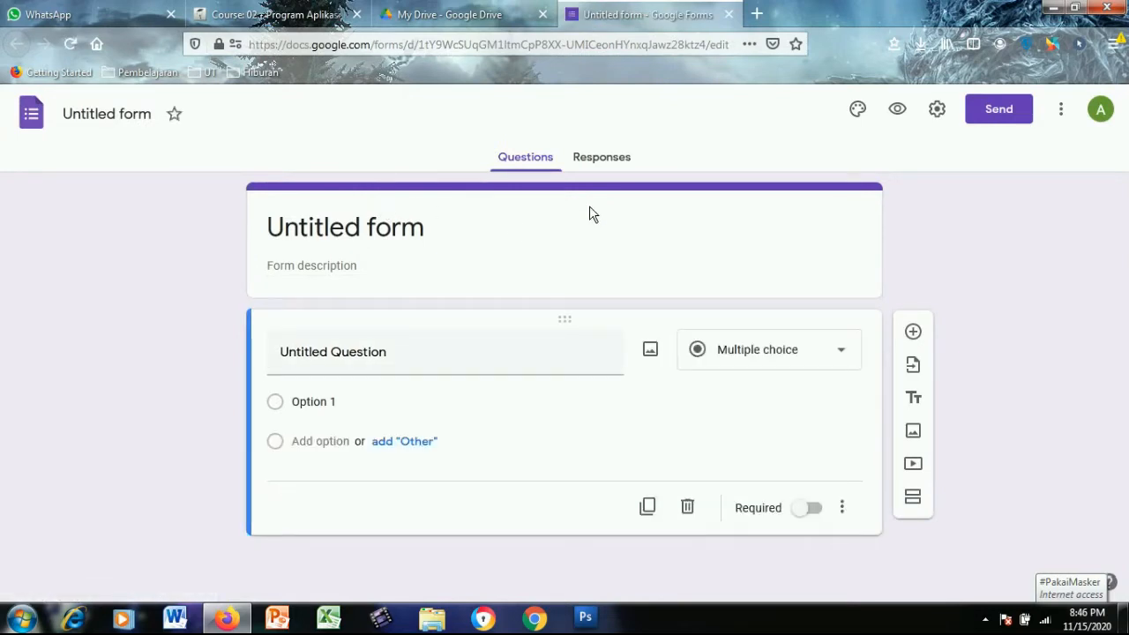
Title the form "Kuisoner" and give the form file the same name.
left_click(430, 231)
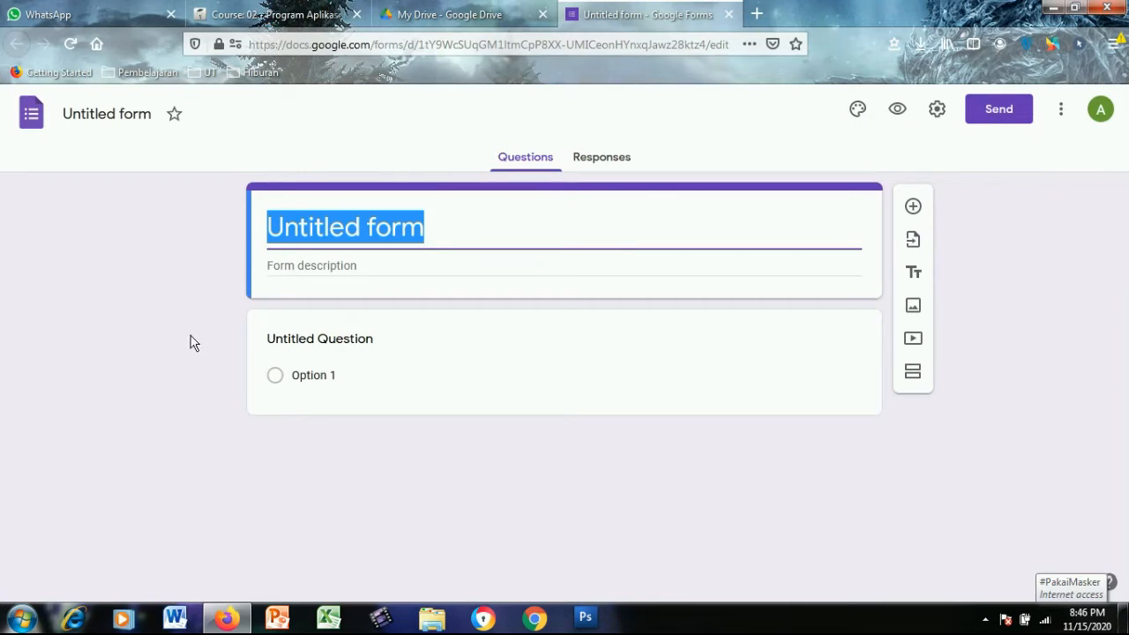
type("K")
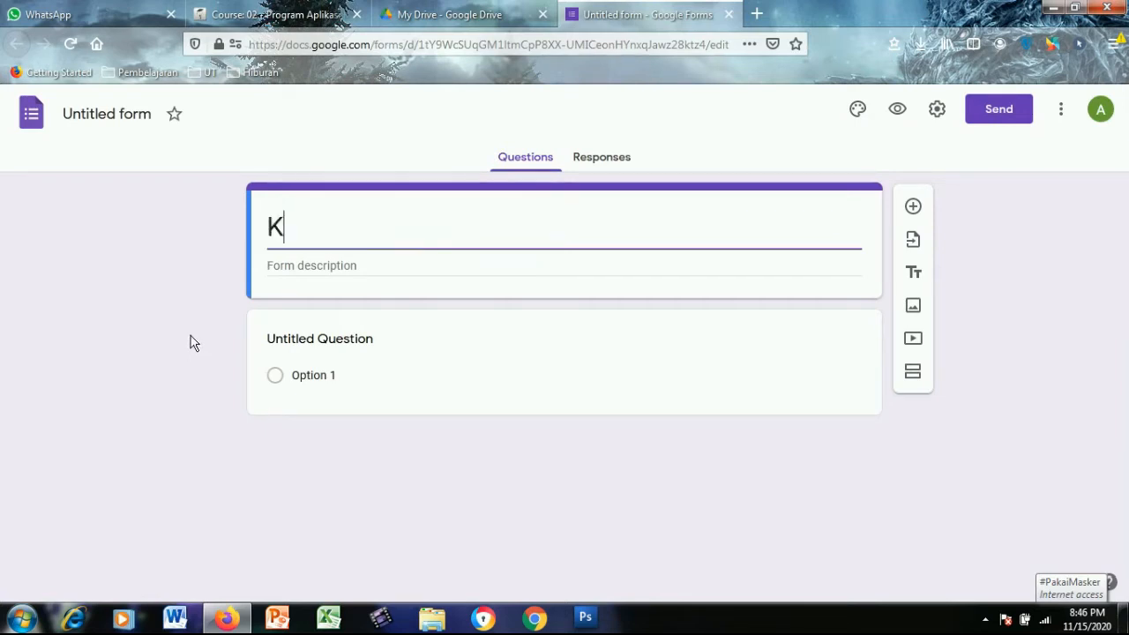
type("uisi")
key("BackSpace")
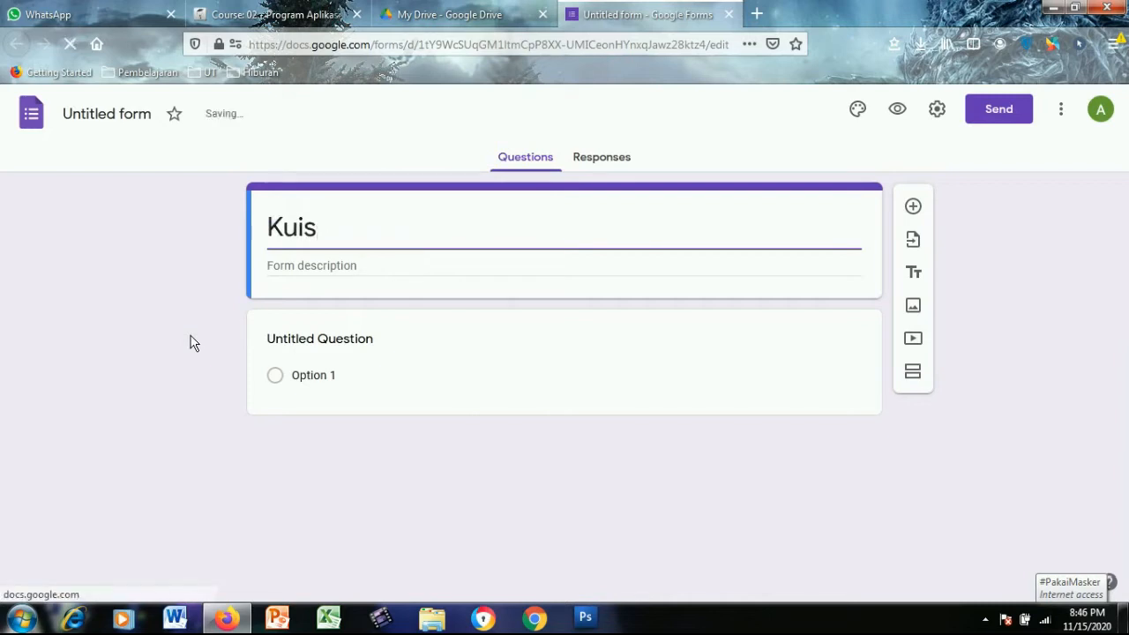
type("oer")
key("BackSpace")
key("BackSpace")
key("BackSpace")
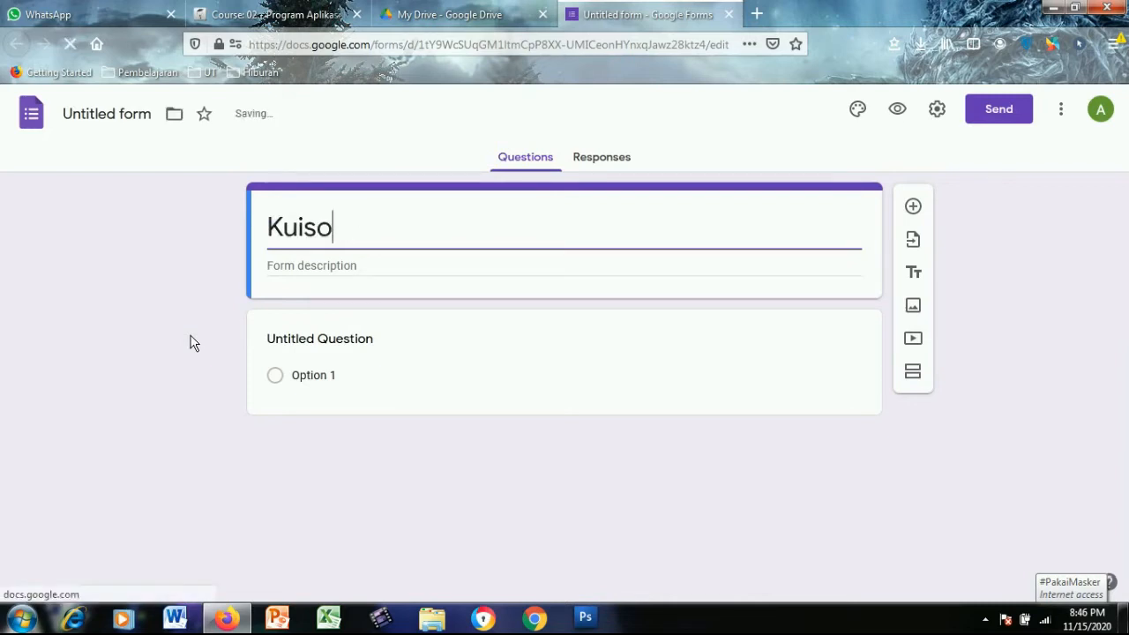
type("oner")
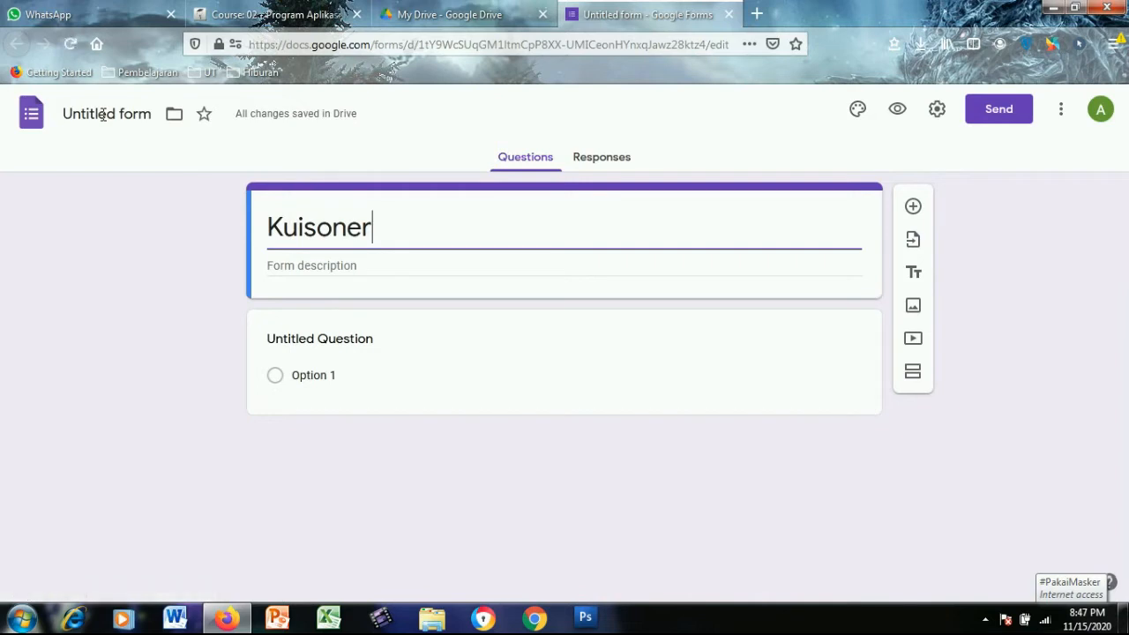
left_click(145, 117)
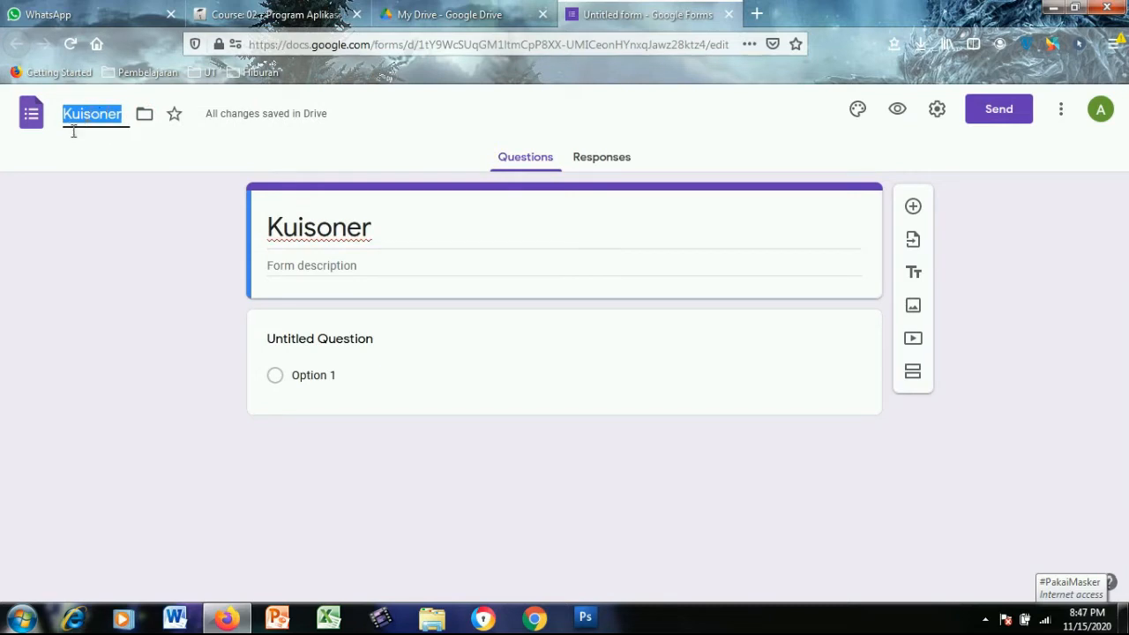
Enter the form description "Kuisoner ini digunakan untuk ....".
left_click(347, 269)
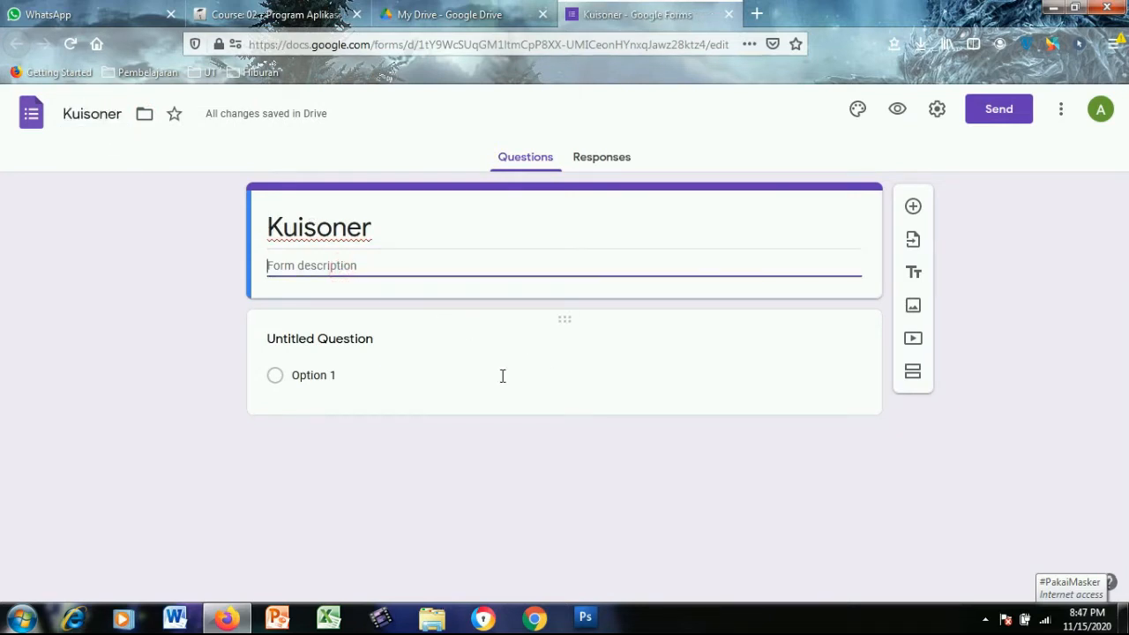
type("Kuisoner ini digunakan")
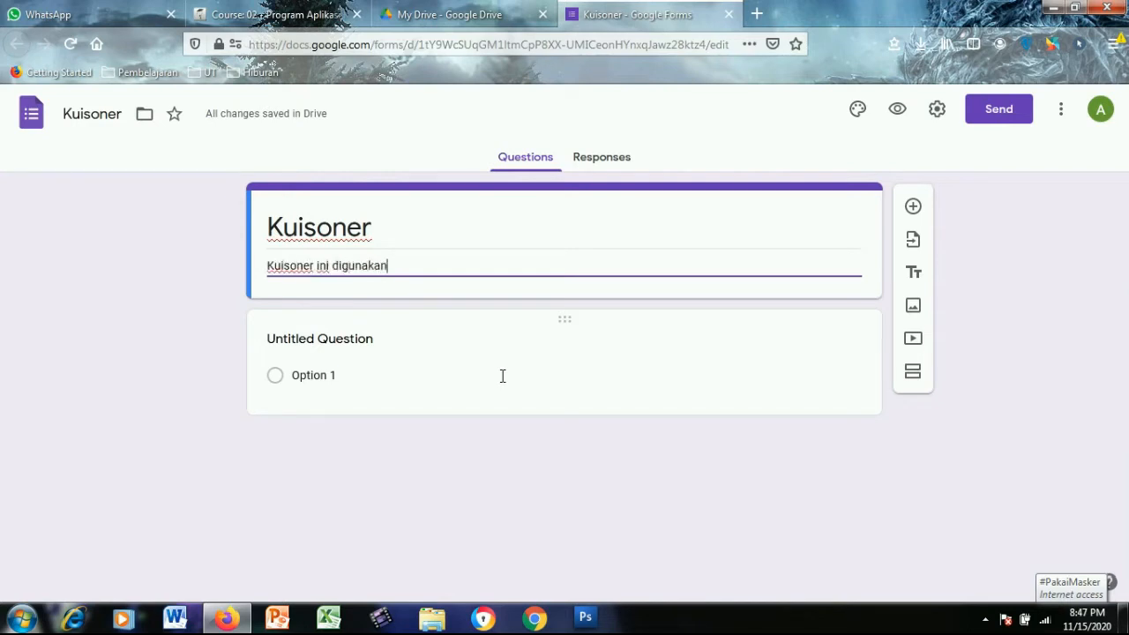
type(" untuk ....")
Turn the first question into a required short-answer question titled "Nama".
left_click(306, 342)
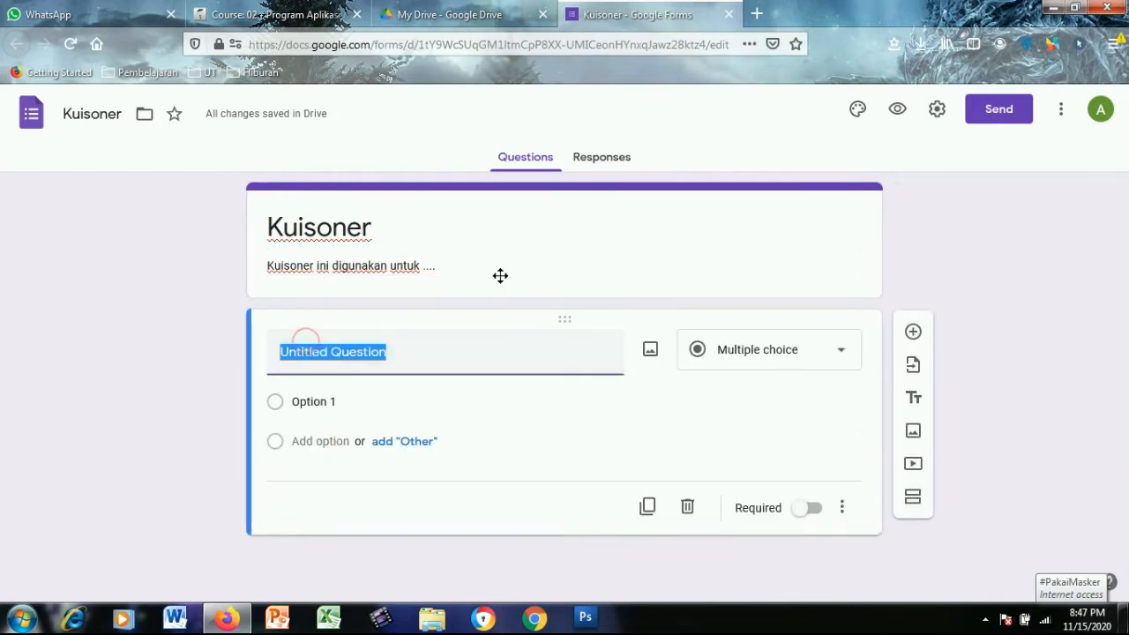
left_click(761, 359)
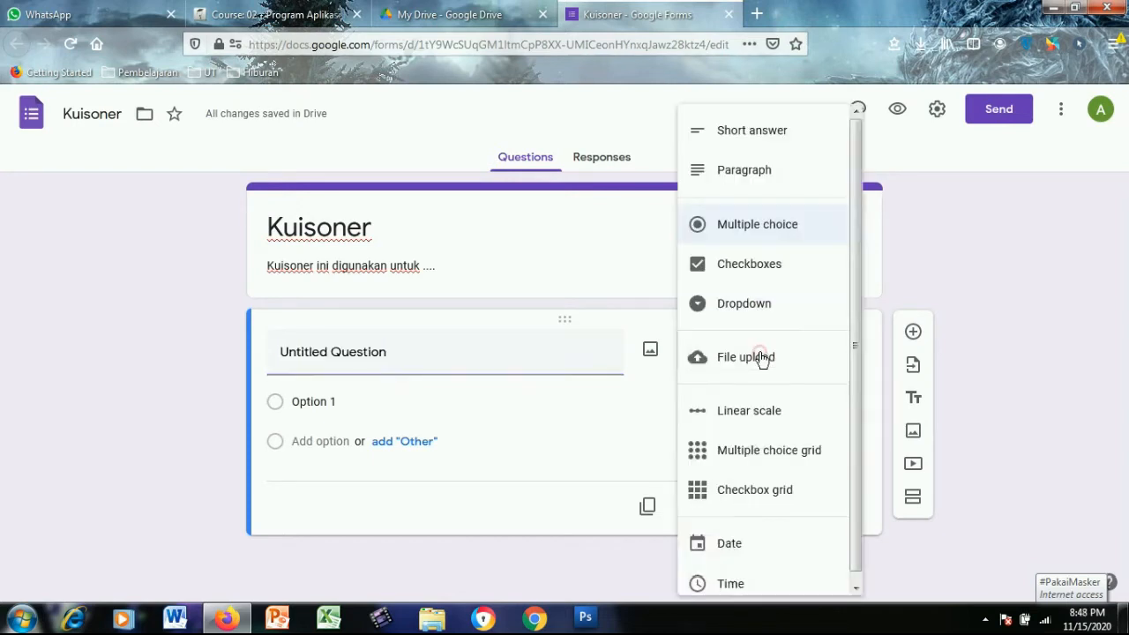
left_click(755, 134)
left_click(397, 357)
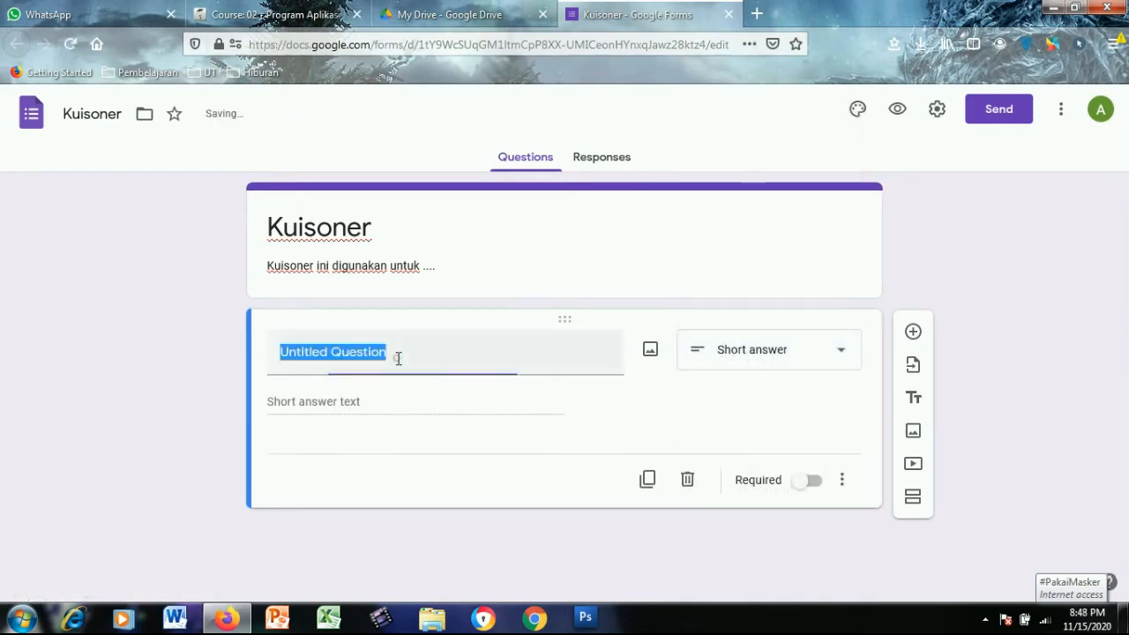
type("Nama")
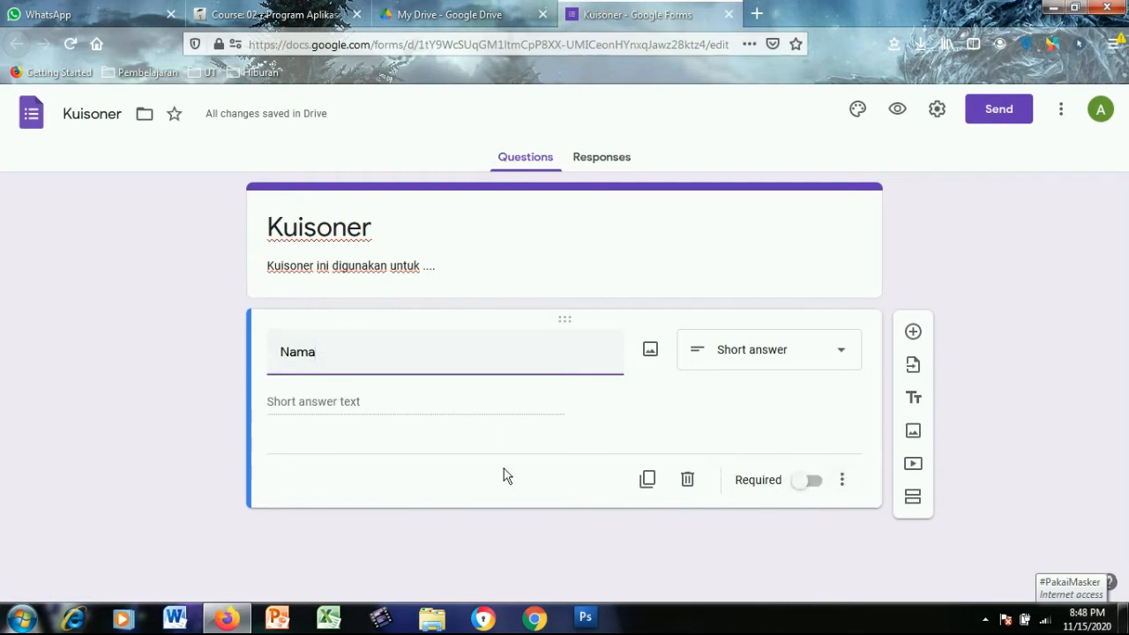
left_click(811, 483)
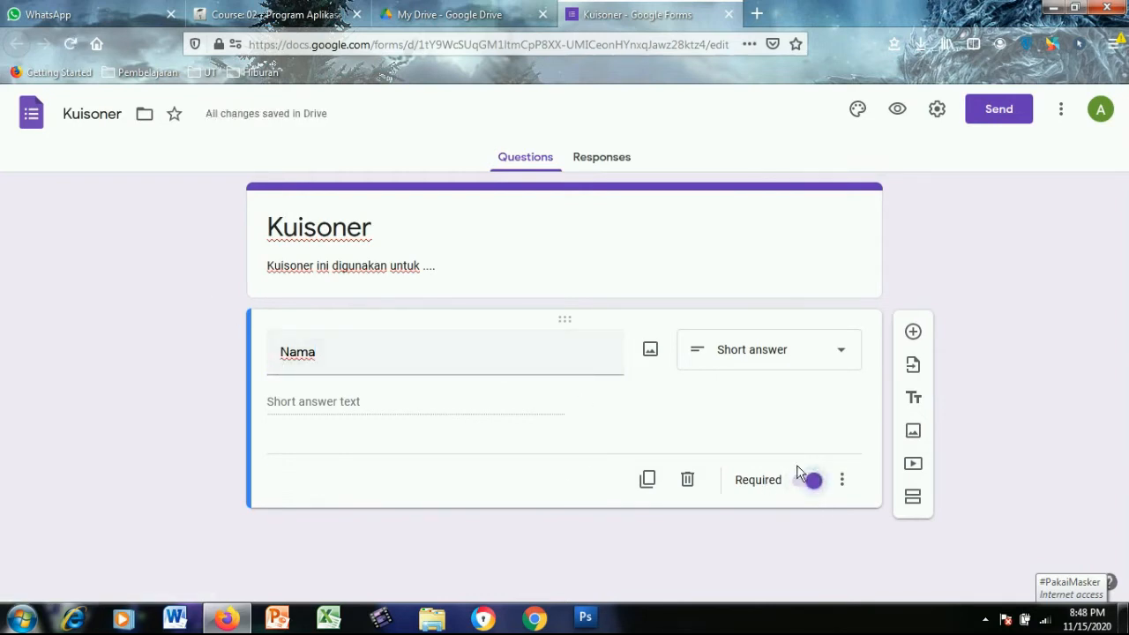
left_click(813, 484)
left_click(809, 481)
Add response validation to the Nama question with the rule type Text and the condition Contains.
left_click(842, 483)
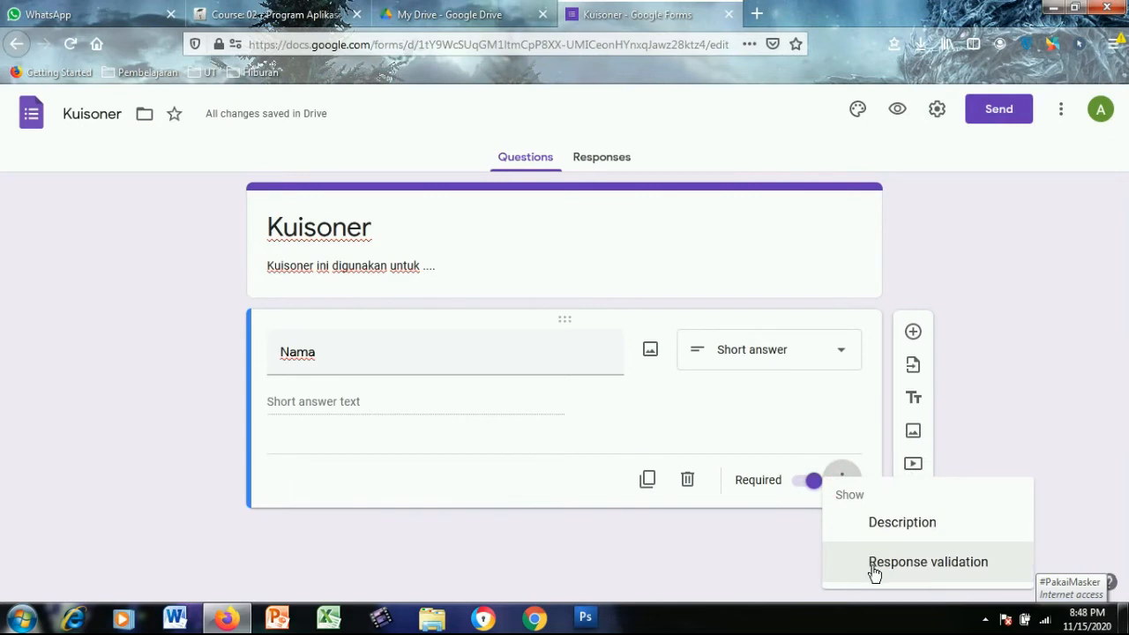
left_click(926, 561)
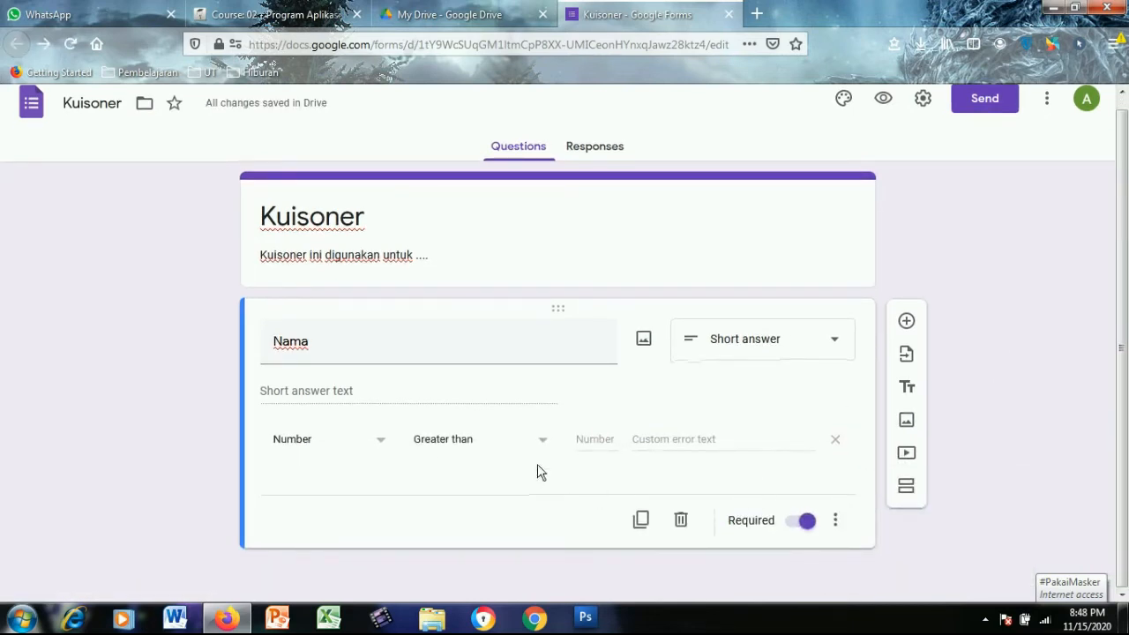
left_click(326, 439)
left_click(327, 488)
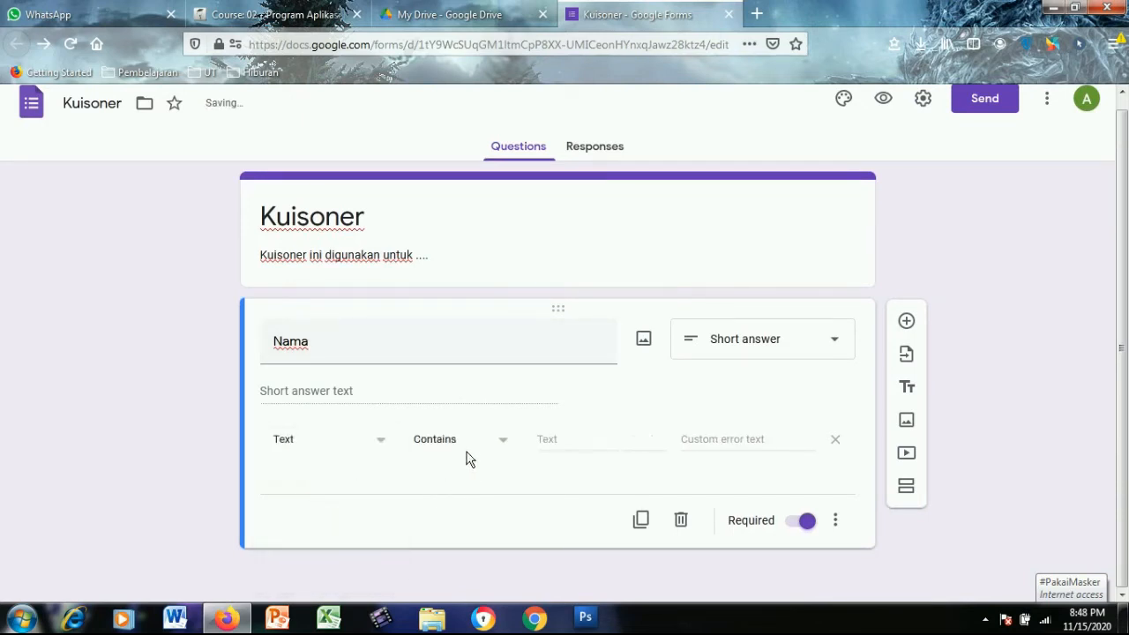
left_click(468, 441)
left_click(337, 524)
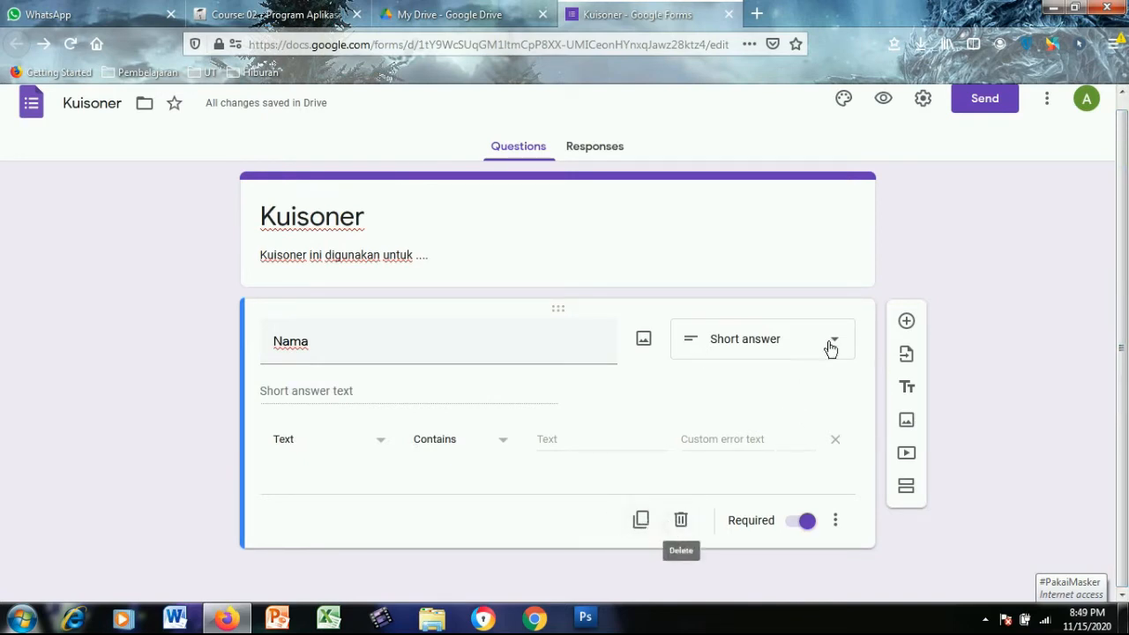
Add a "NIM" question by duplicating the Nama question, with its response validation type set to Number.
left_click(641, 521)
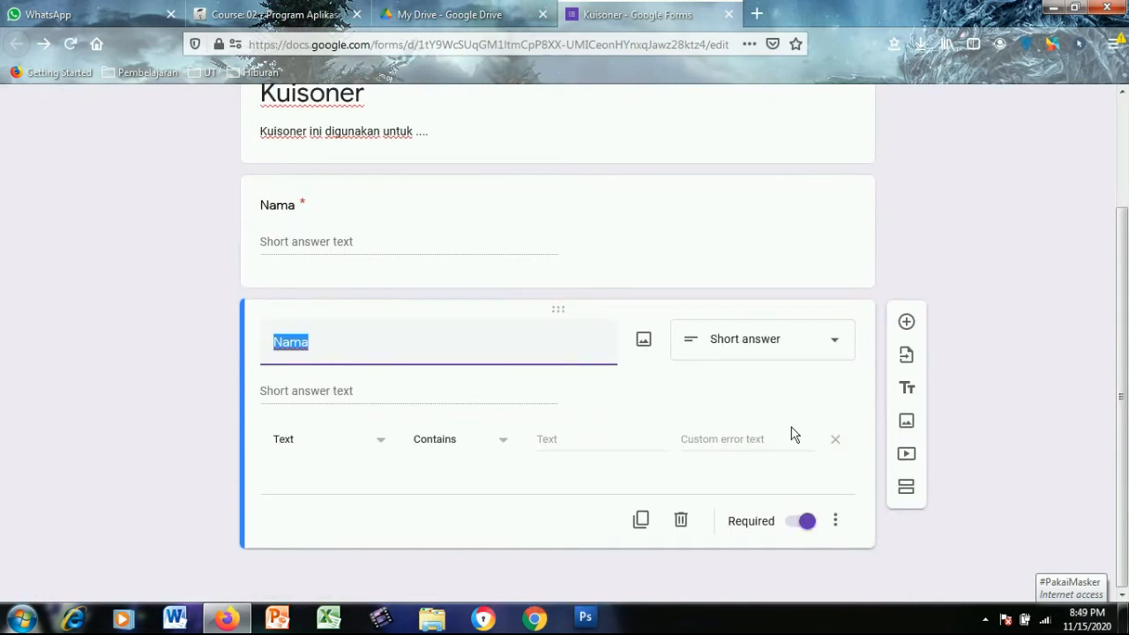
type("NIM")
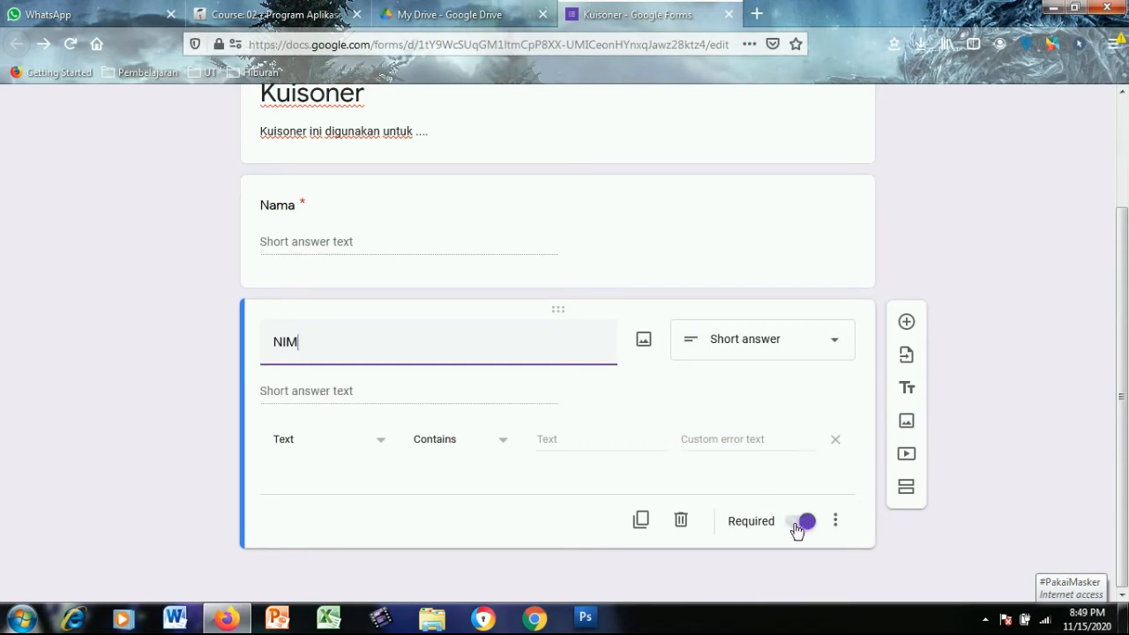
left_click(314, 450)
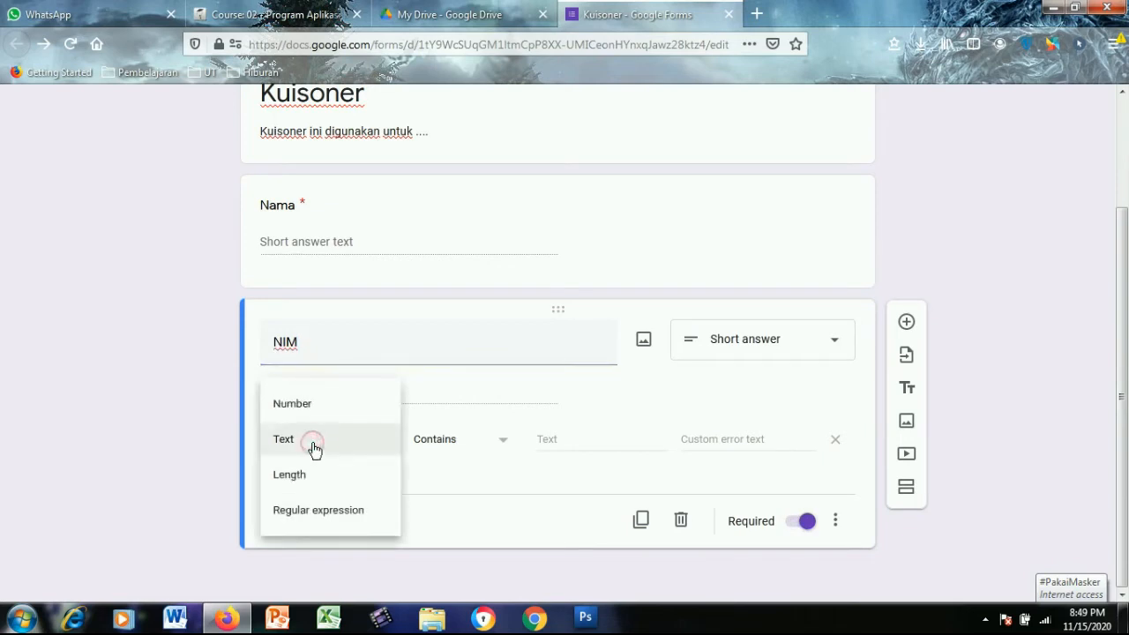
left_click(313, 411)
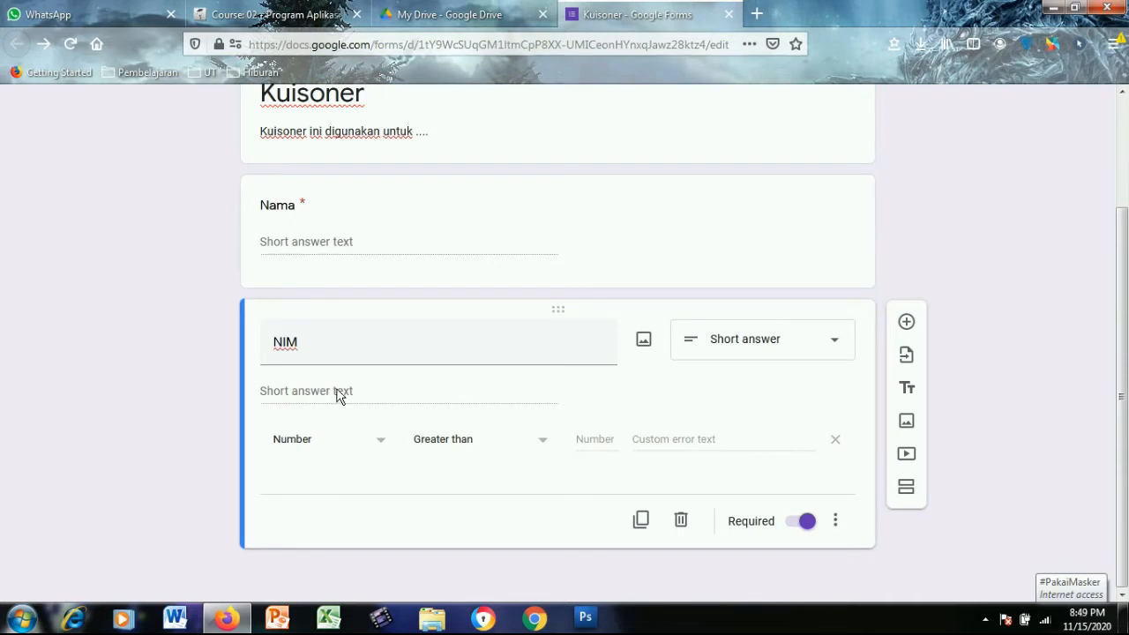
scroll(414, 403, "up", 3)
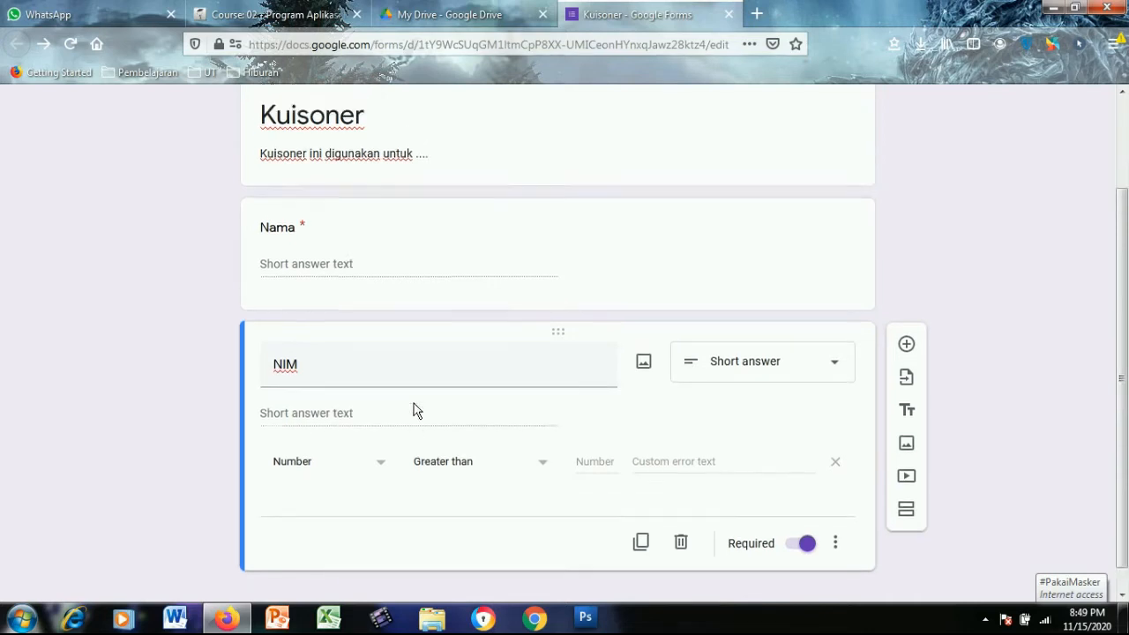
scroll(413, 403, "down", 3)
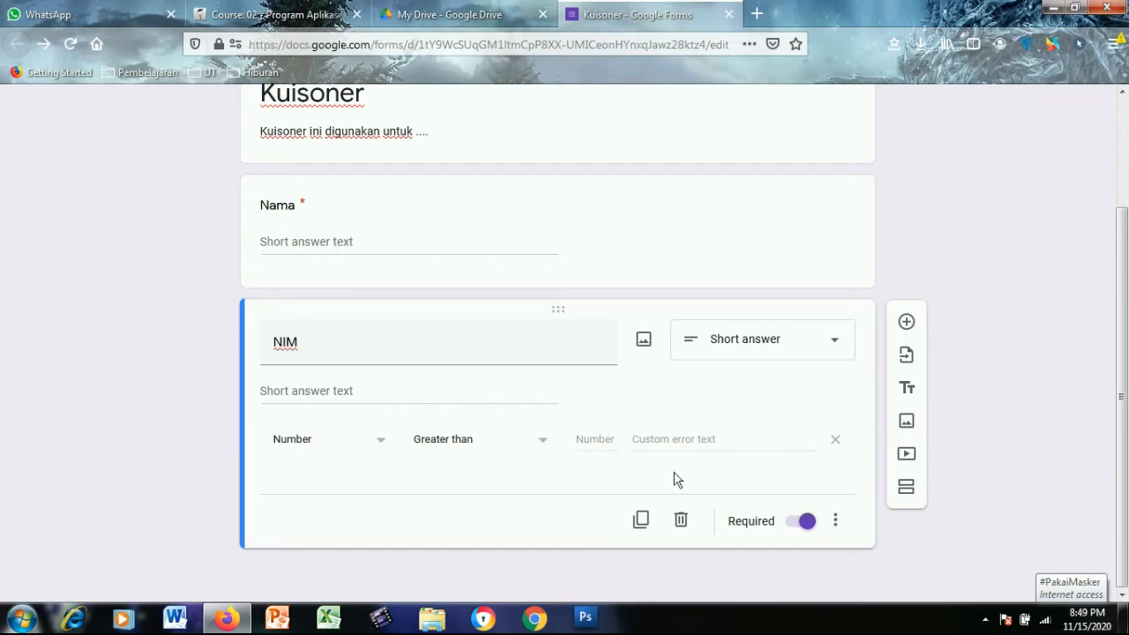
Add an "Email" question by duplicating the NIM question, with its response validation set to Text and Email address.
left_click(641, 520)
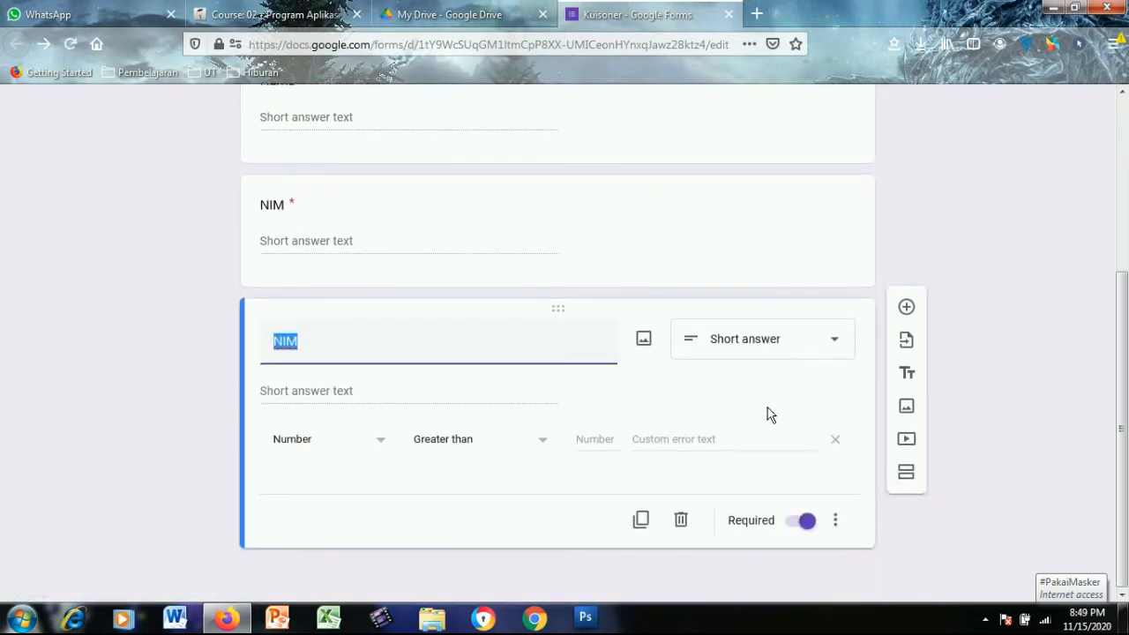
type("Email")
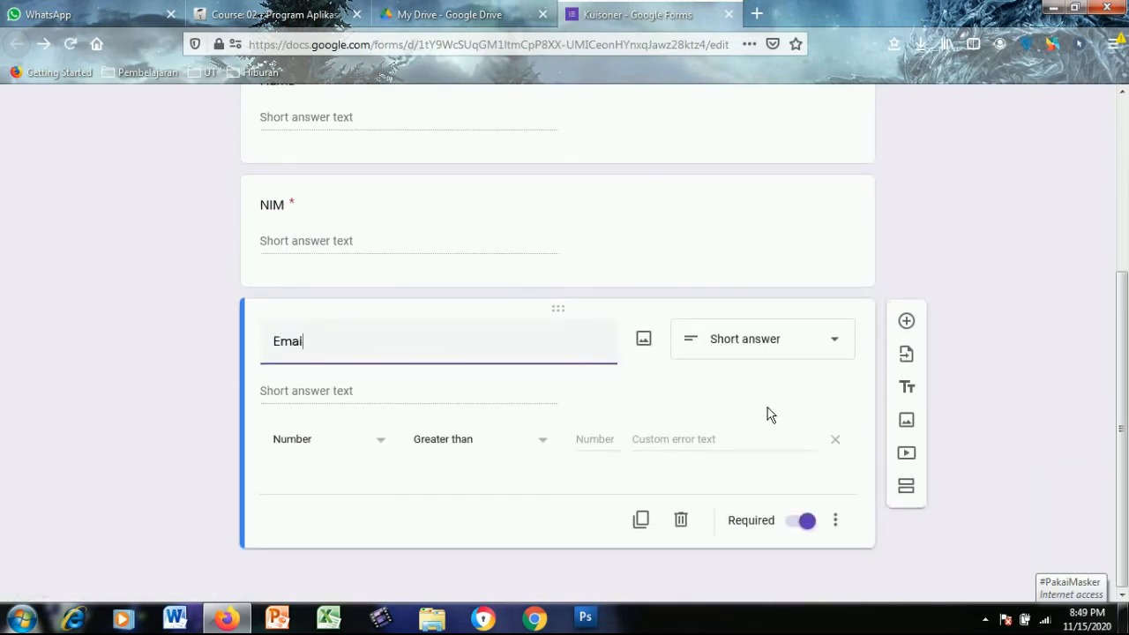
left_click(374, 449)
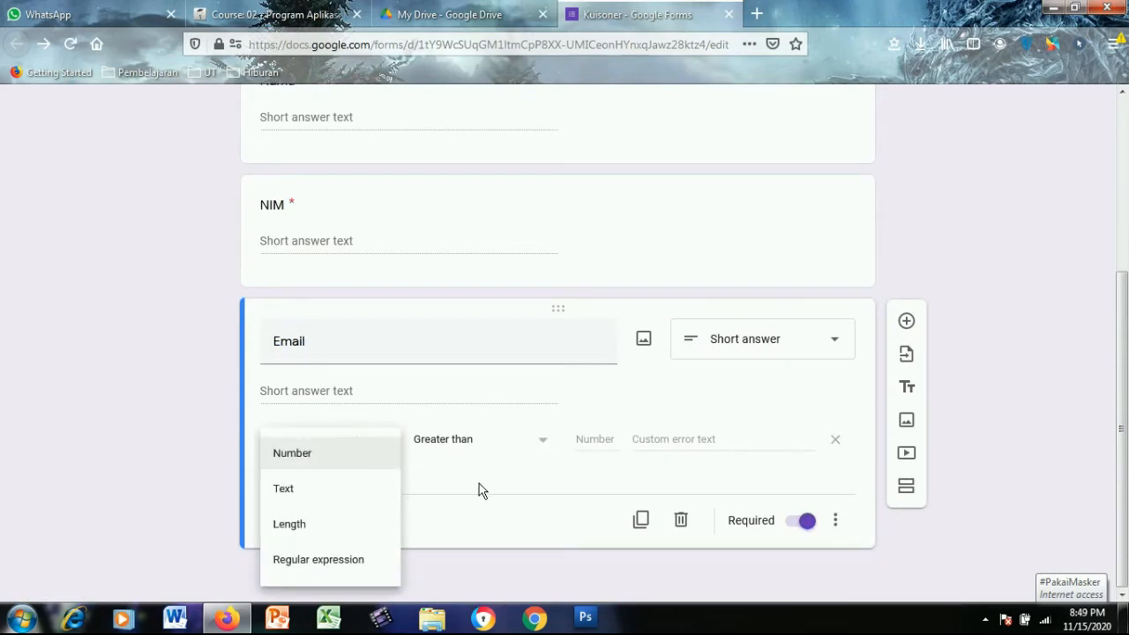
left_click(478, 483)
left_click(381, 452)
left_click(340, 488)
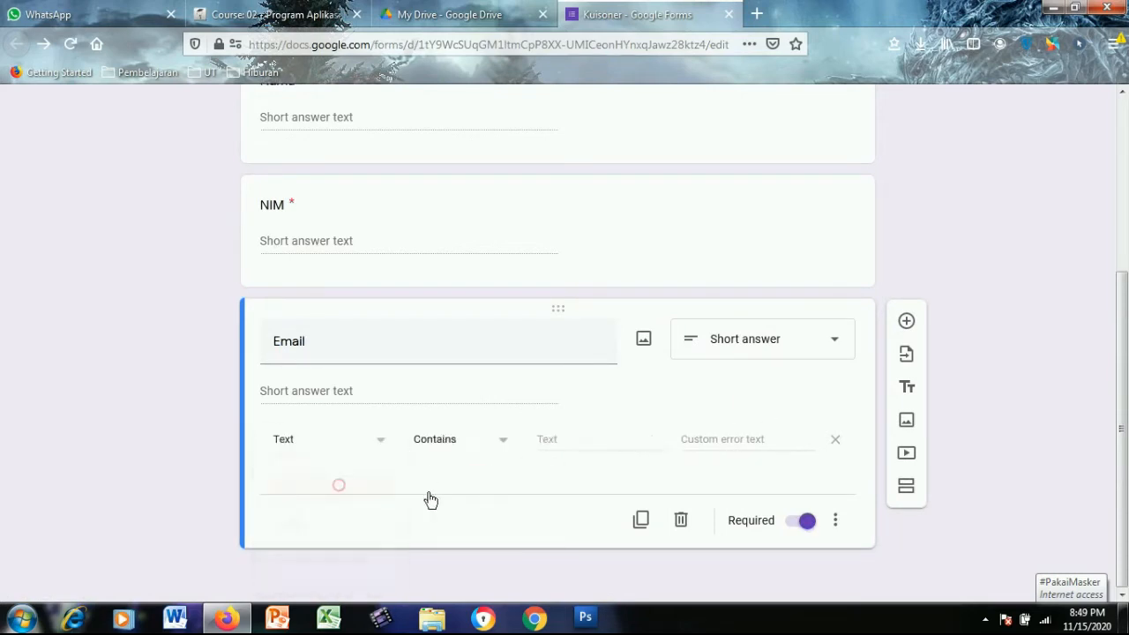
left_click(471, 441)
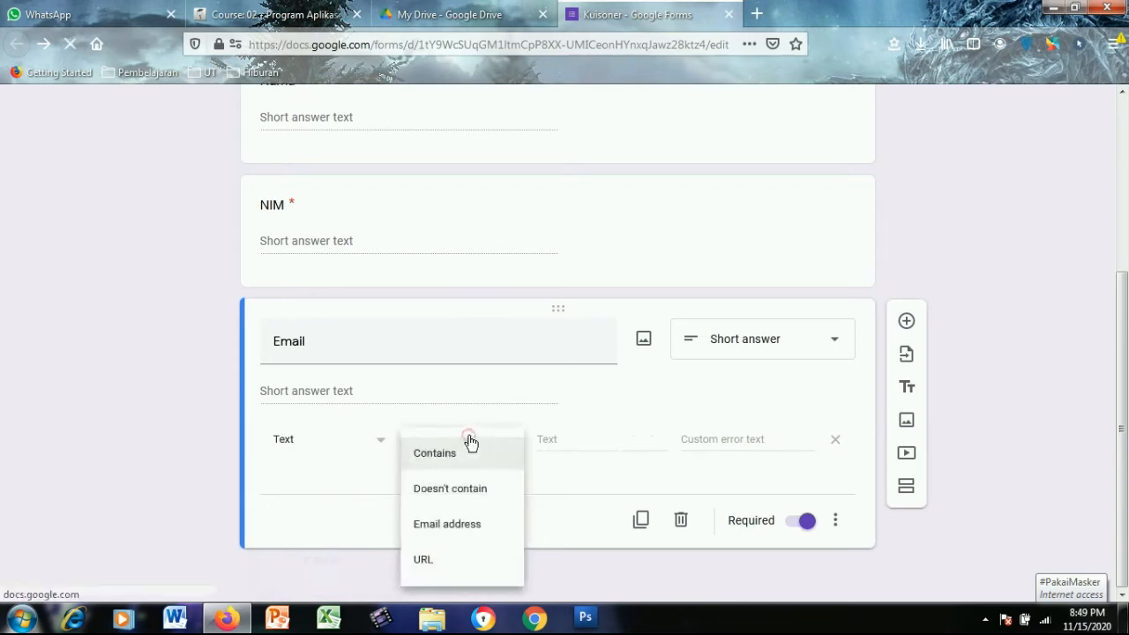
left_click(444, 528)
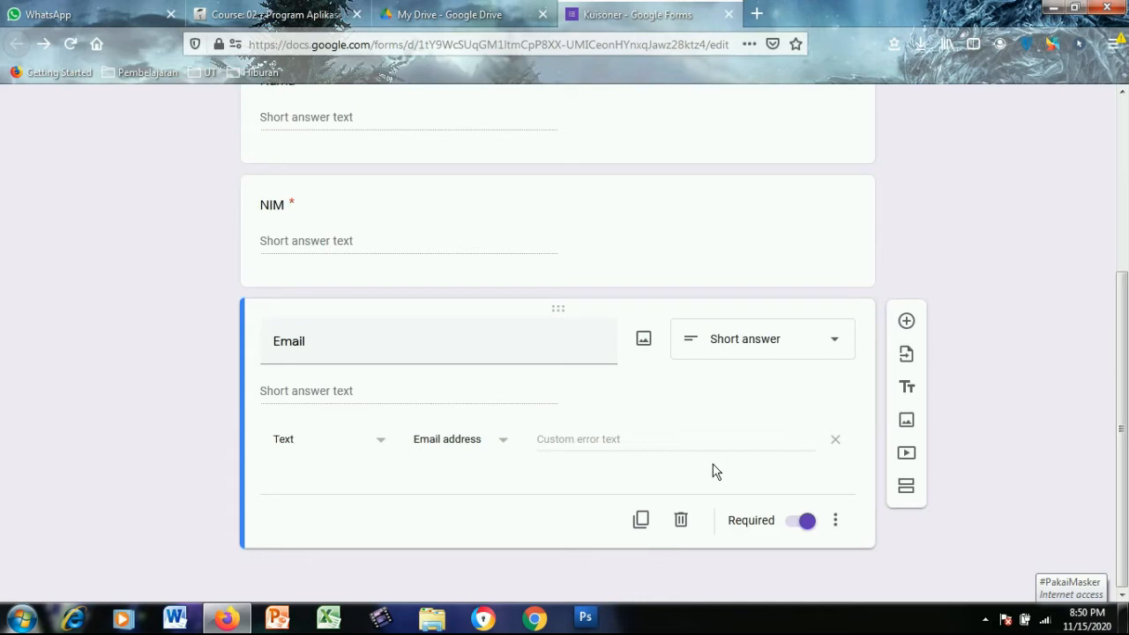
scroll(1009, 460, "up", 3)
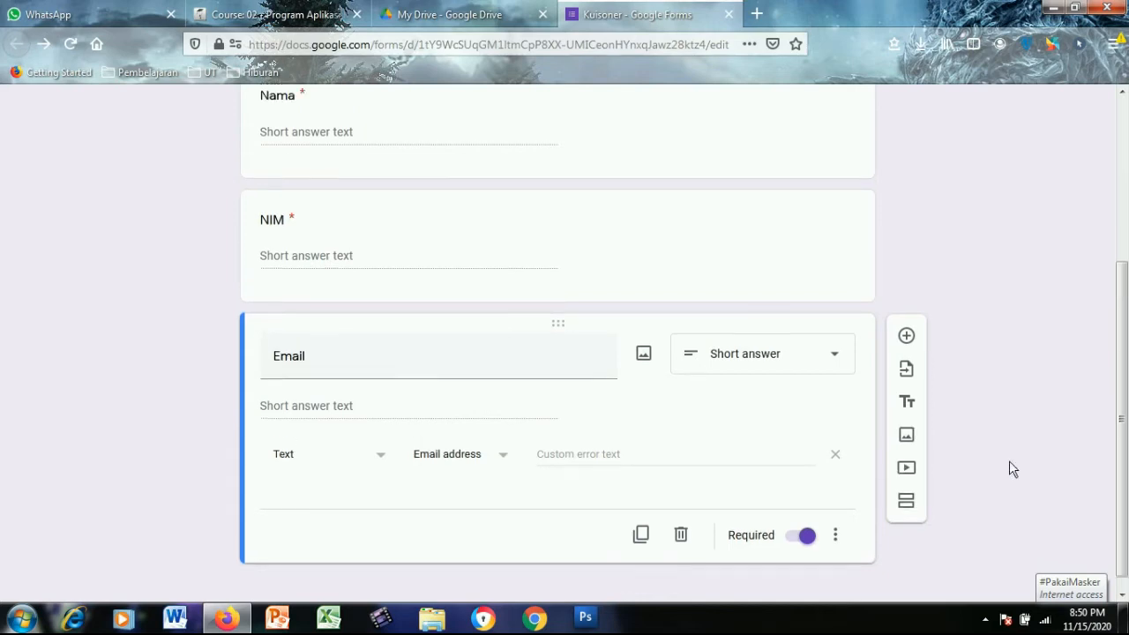
scroll(960, 398, "down", 3)
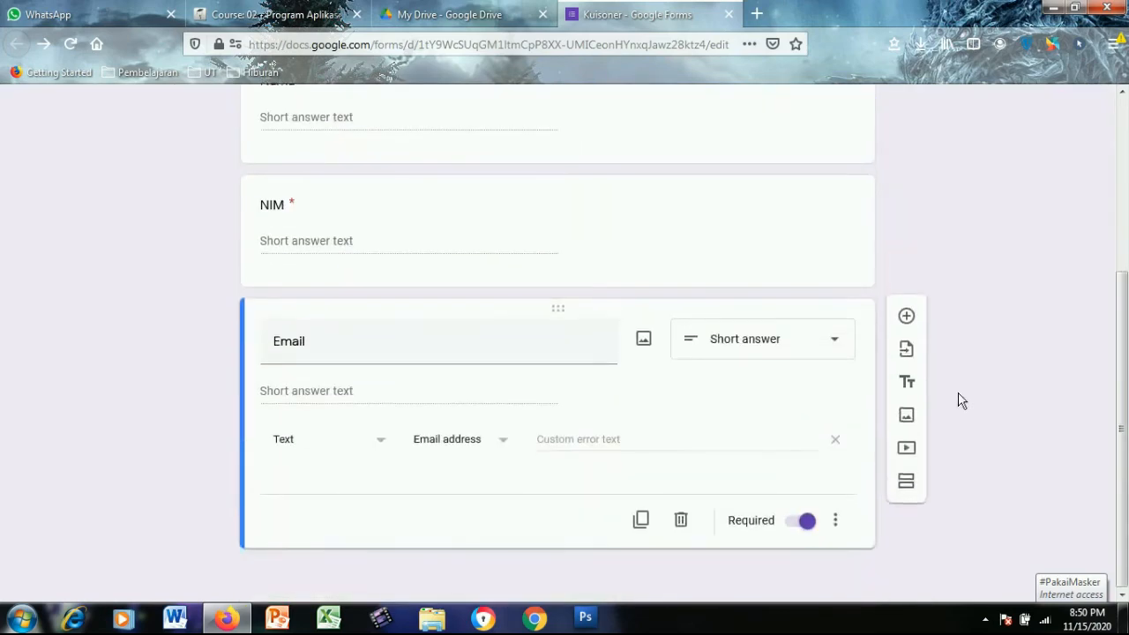
Duplicate the Email question, change the copy to Multiple choice and title it "Jenis Kelamin".
scroll(953, 416, "up", 3)
scroll(954, 422, "down", 3)
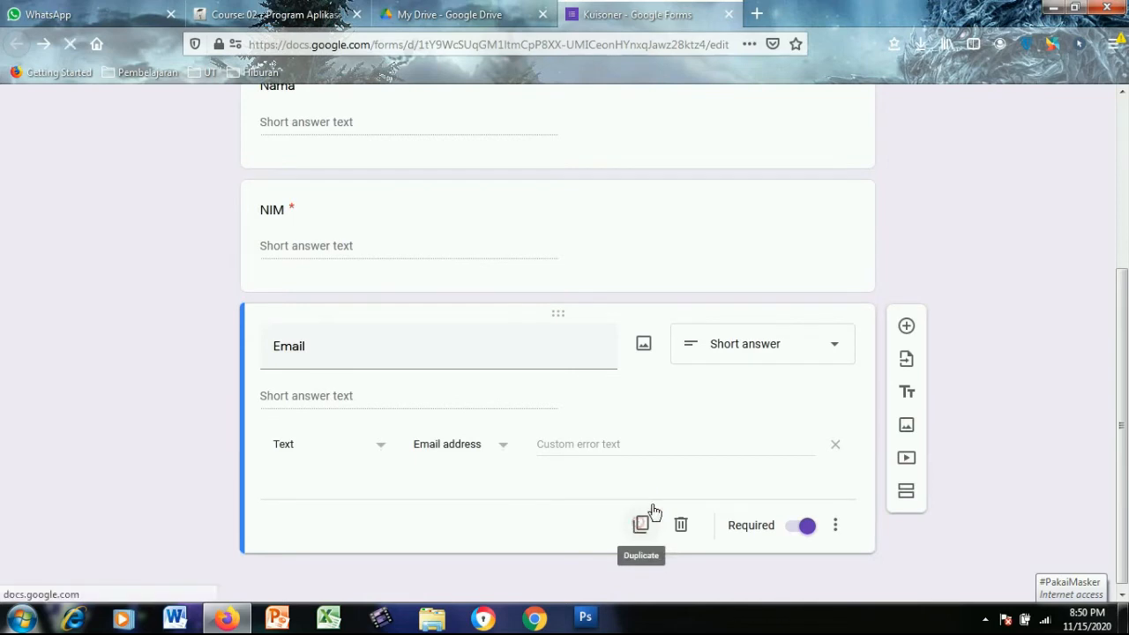
left_click(640, 527)
left_click(777, 348)
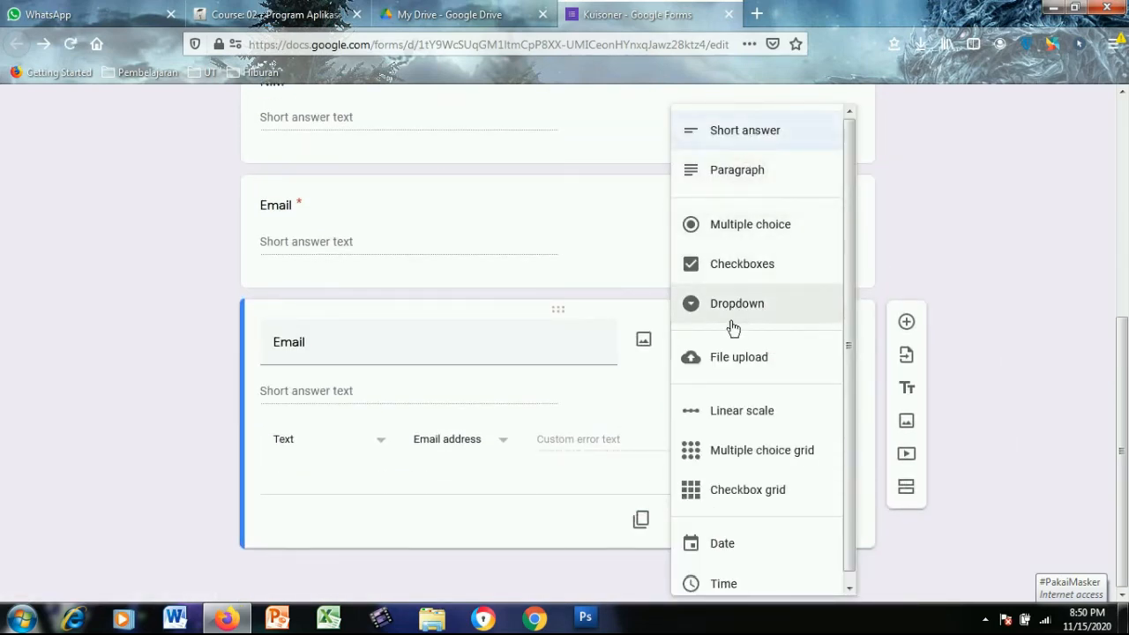
left_click(738, 231)
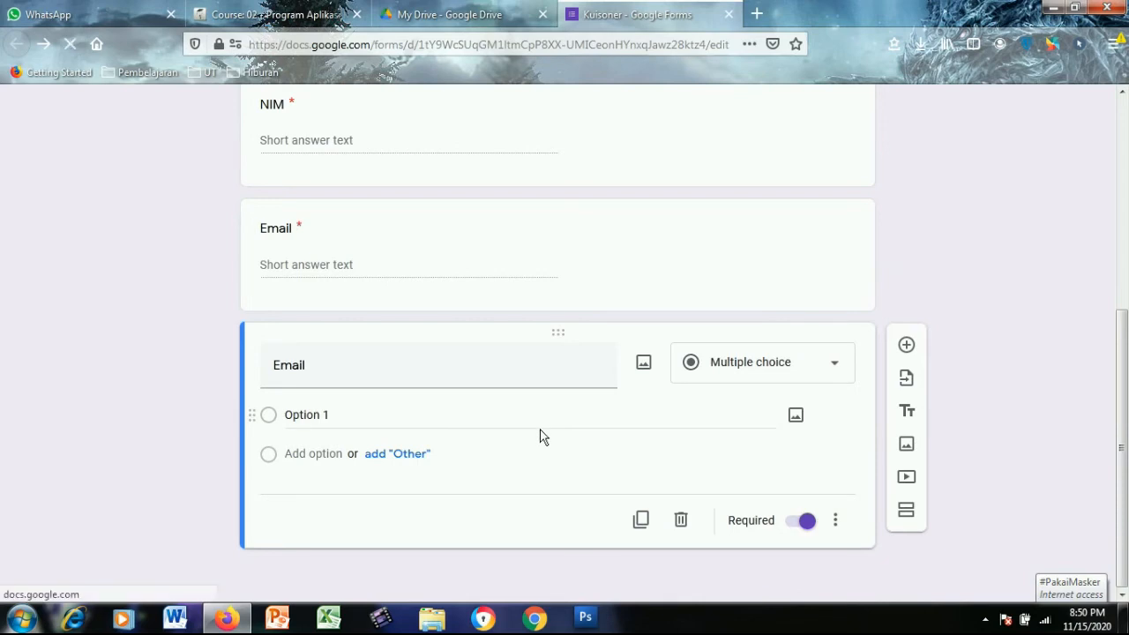
left_click(332, 372)
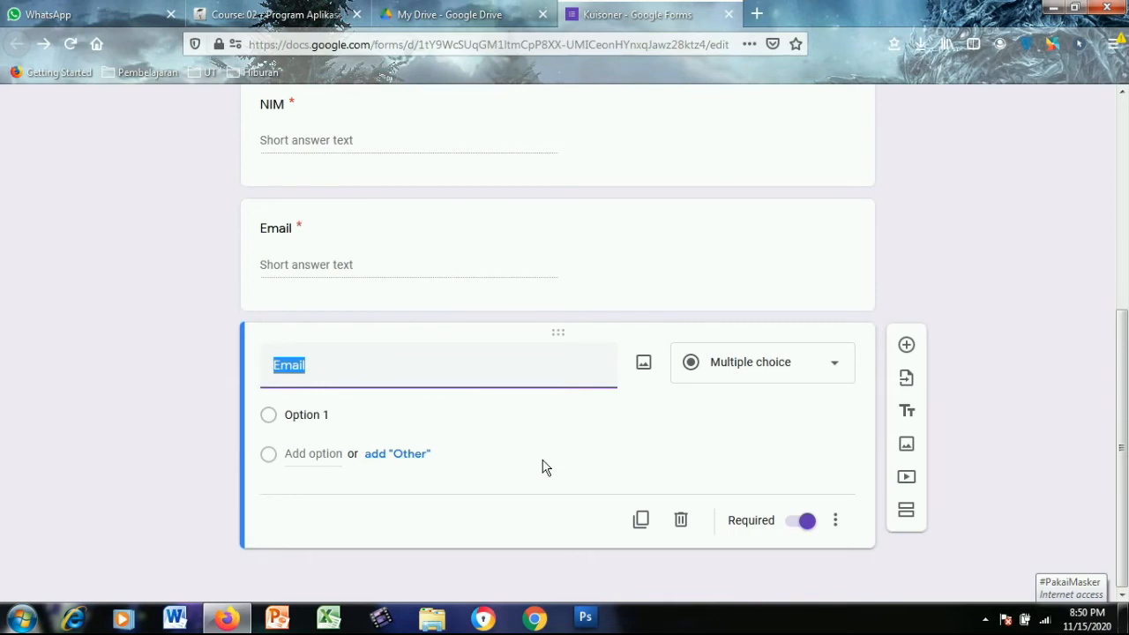
type("Jenis Kelamin")
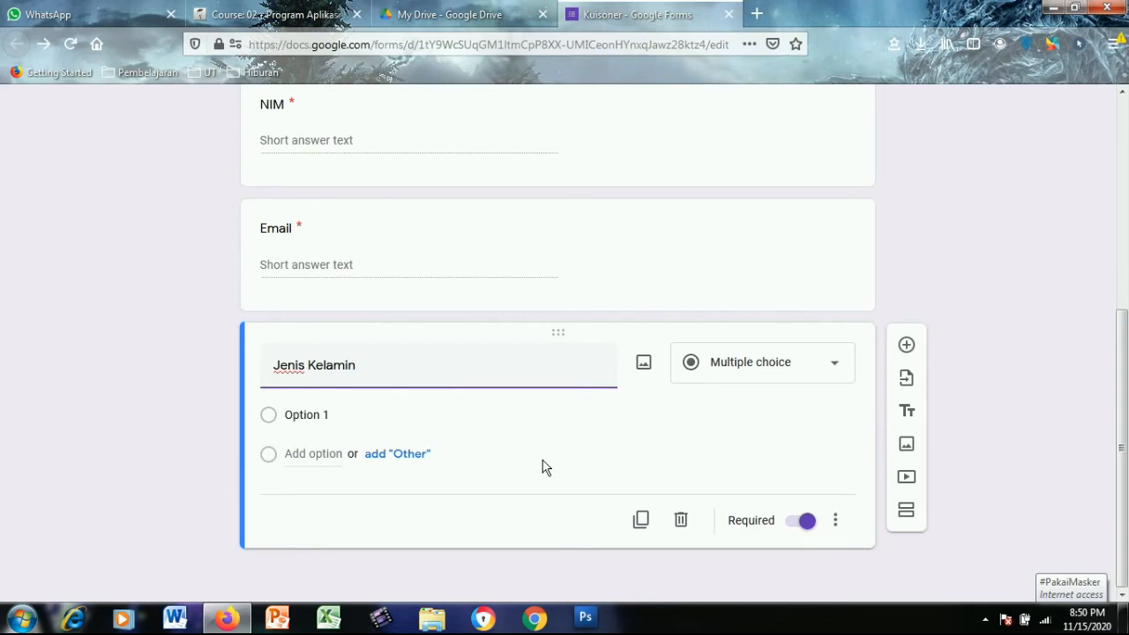
Give the Jenis Kelamin question the two answer options "Laki - laki" and "Perempuan".
left_click(367, 416)
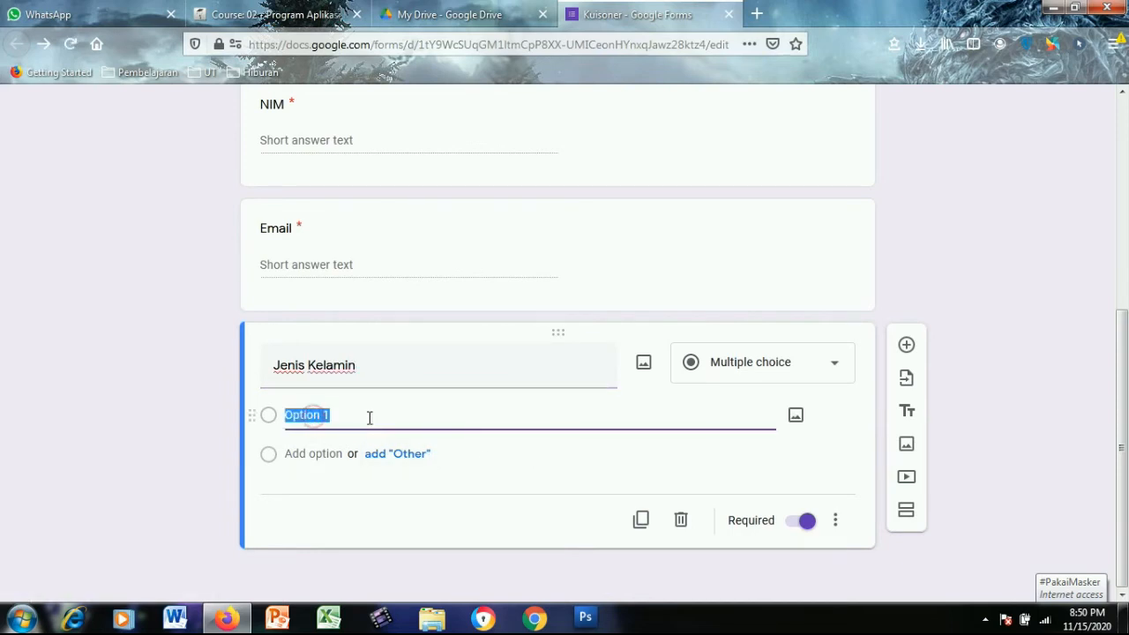
type("Laki")
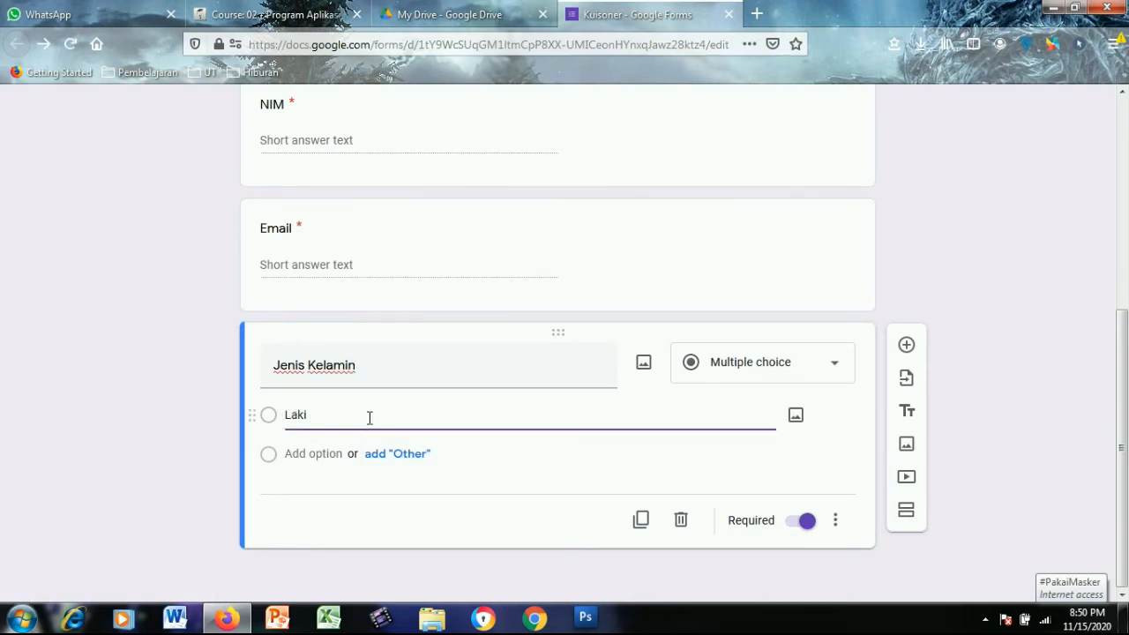
type(" - laki")
left_click(322, 453)
type("Perempuan")
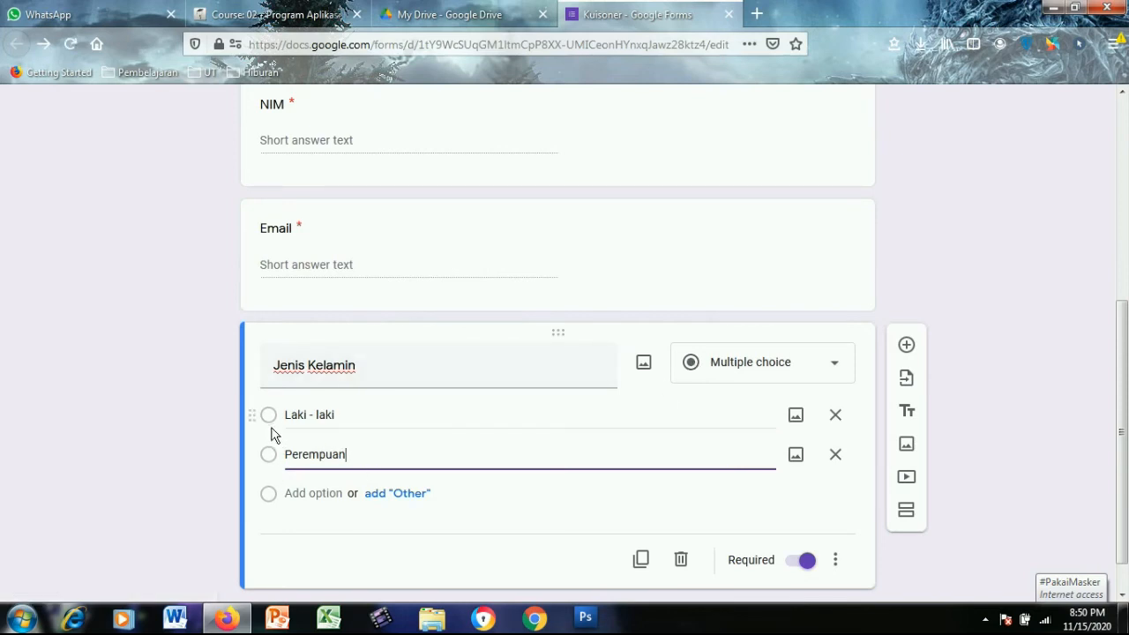
Duplicate the Jenis Kelamin question, change the copy to Checkboxes and title it "Hobi".
scroll(1033, 357, "down", 1)
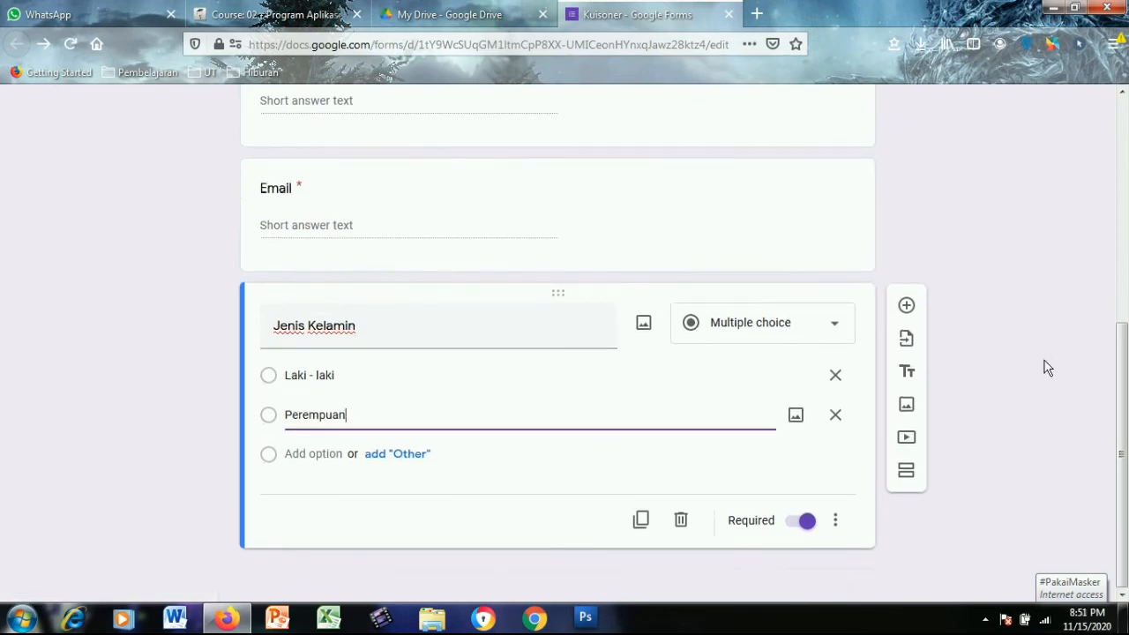
left_click(640, 519)
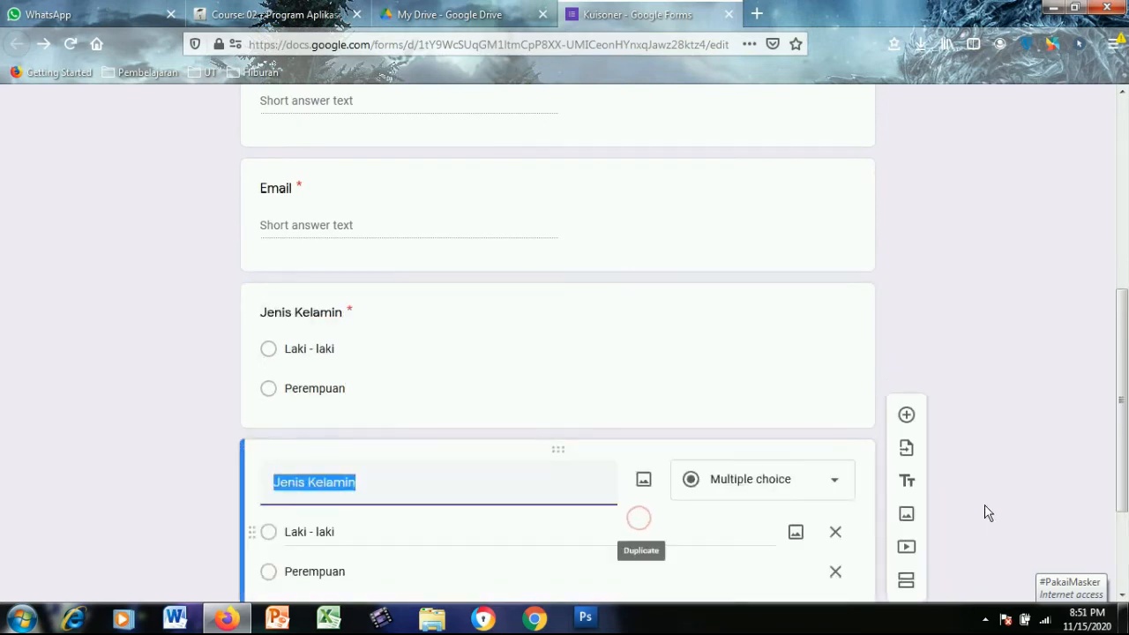
left_click(710, 327)
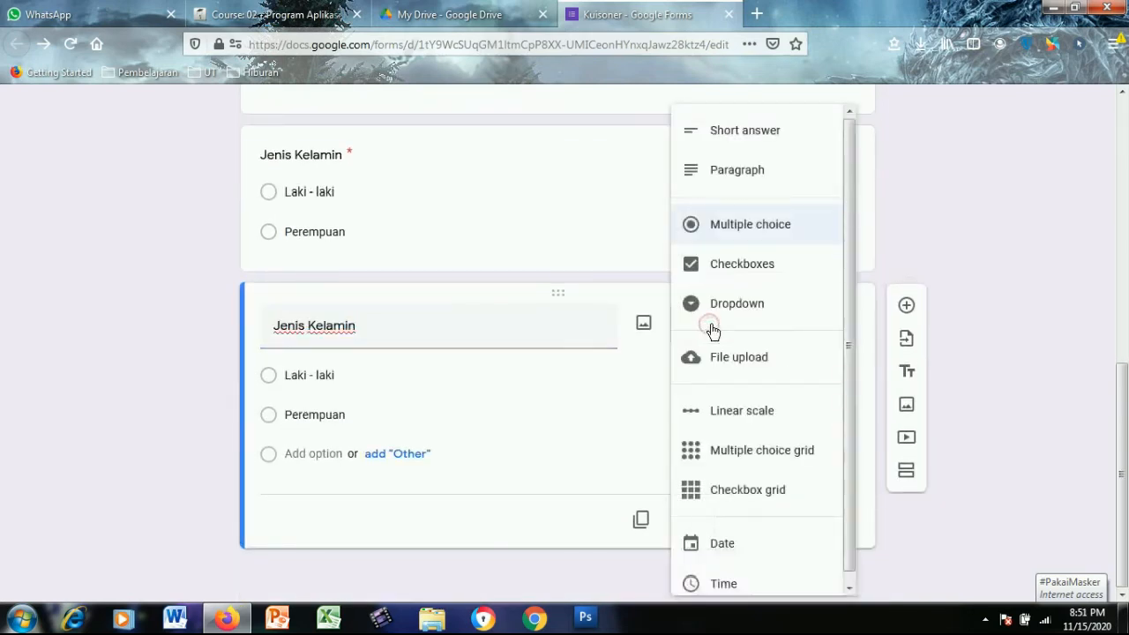
left_click(717, 268)
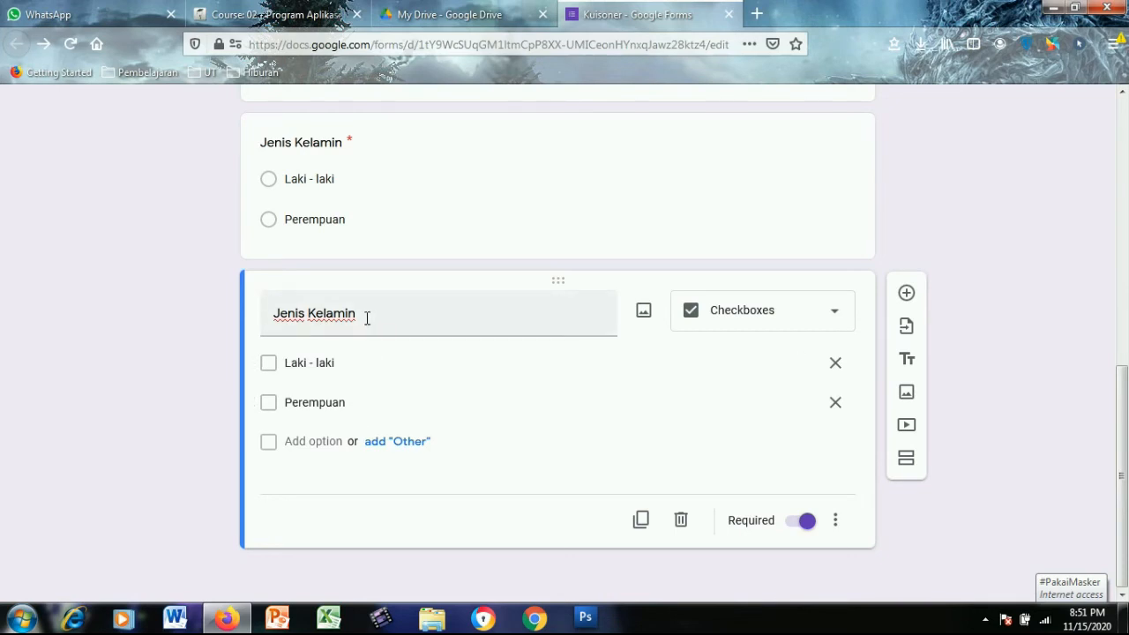
left_click_drag(367, 317, 221, 329)
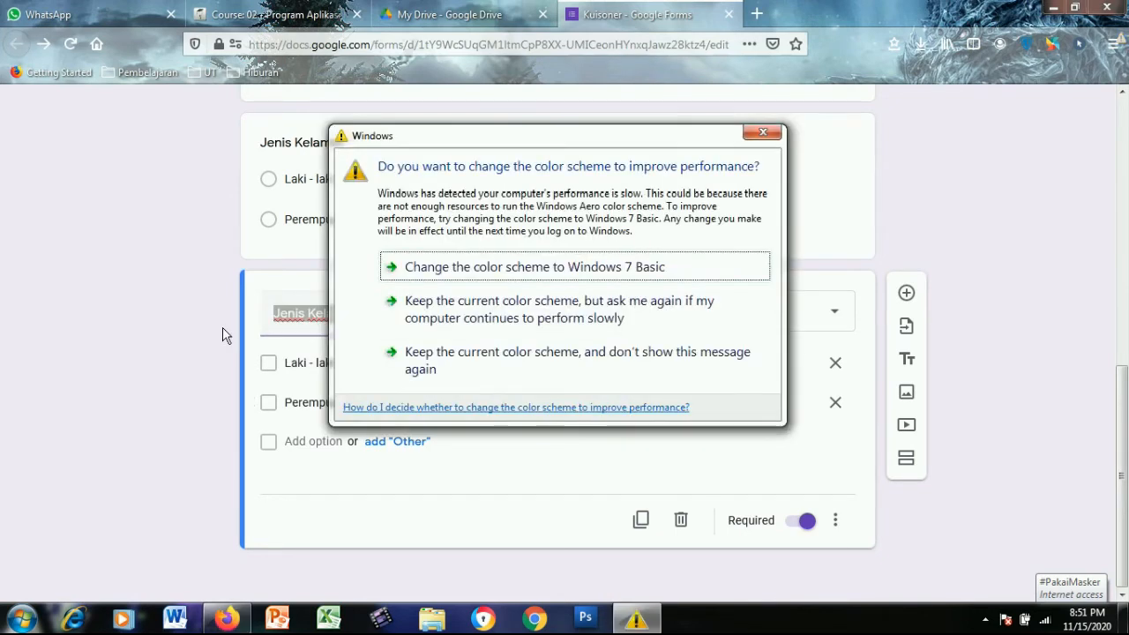
left_click(761, 133)
type("Hobi")
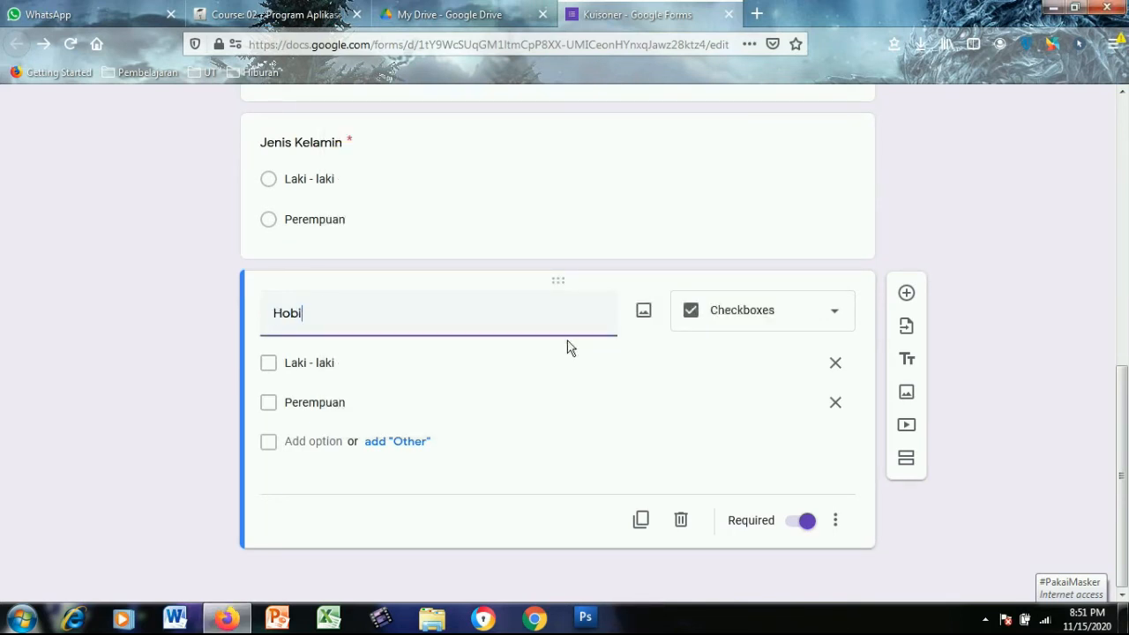
Replace the two checkbox options of the Hobi question with "Olah raga" and "bermain Game".
left_click(308, 362)
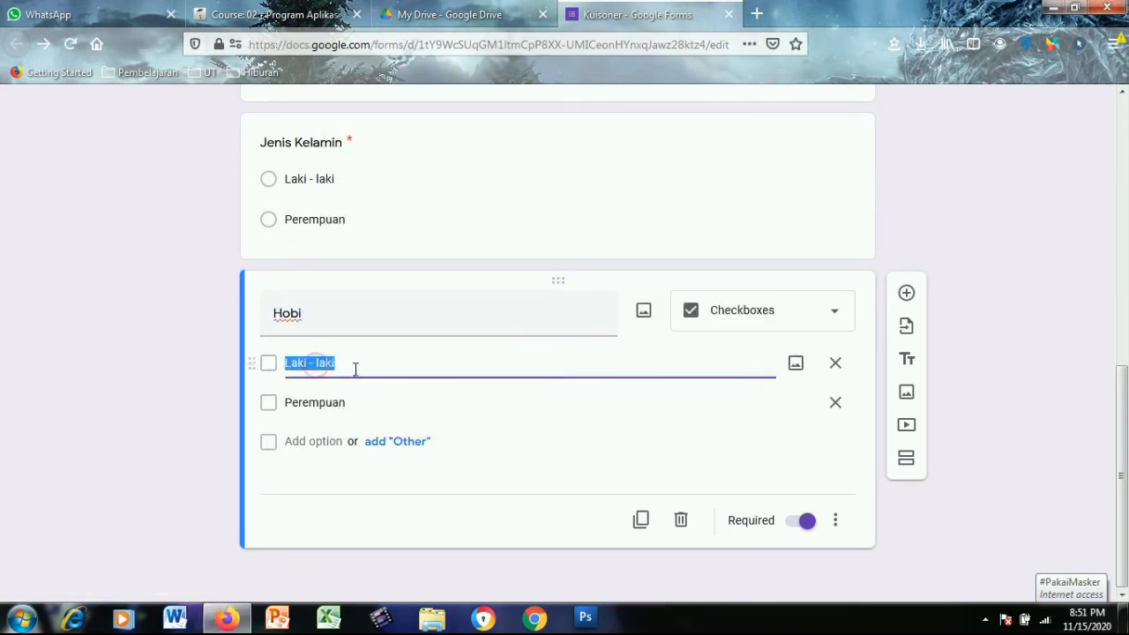
type("Olah raga")
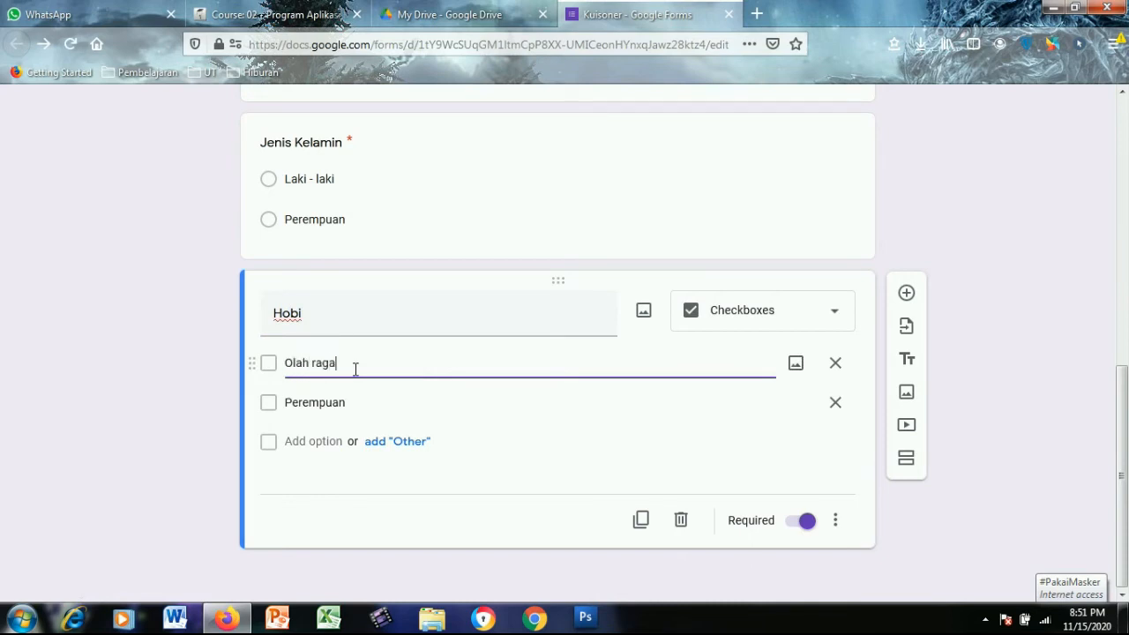
left_click(344, 402)
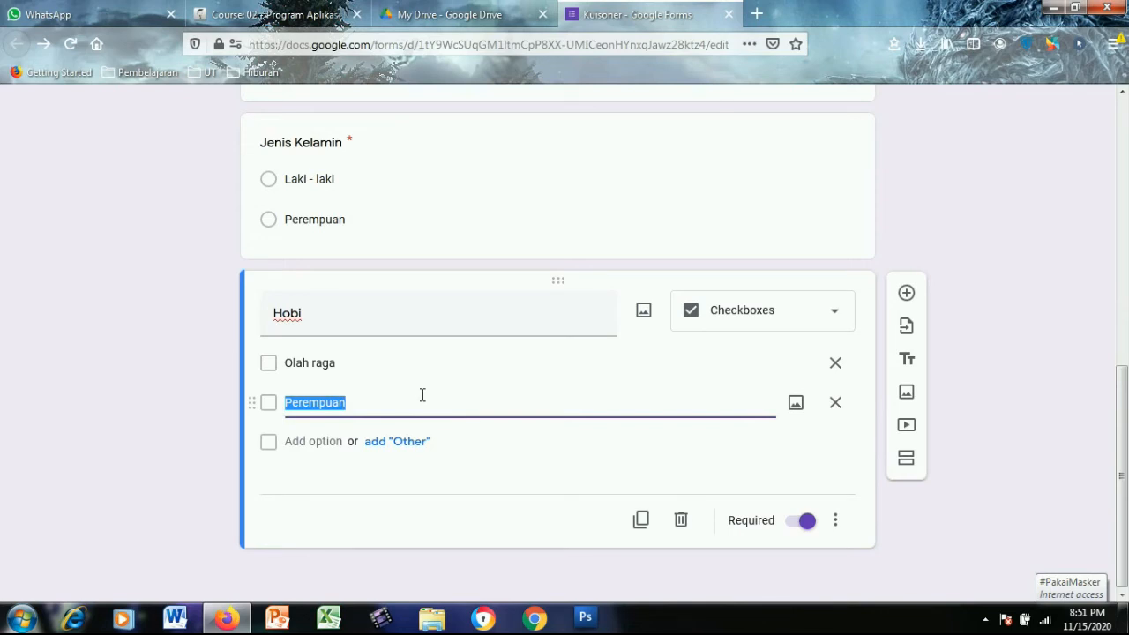
type("bermain")
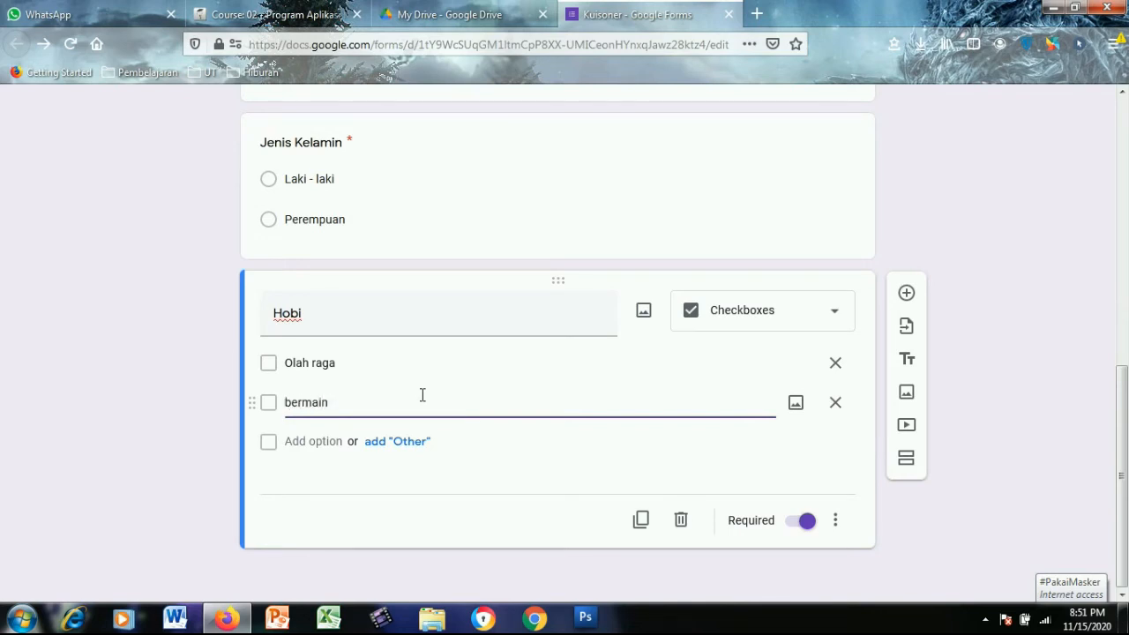
type(" Gad")
key("BackSpace")
Duplicate the Hobi checkbox question and change the copy's question type to Dropdown.
scroll(443, 358, "up", 1)
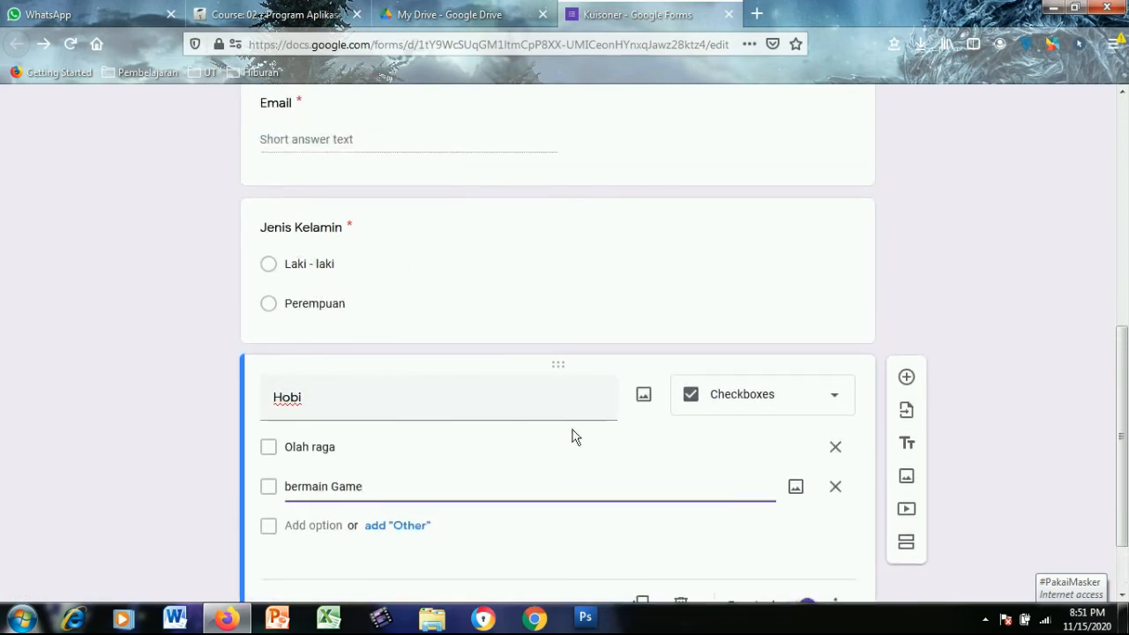
scroll(752, 407, "down", 1)
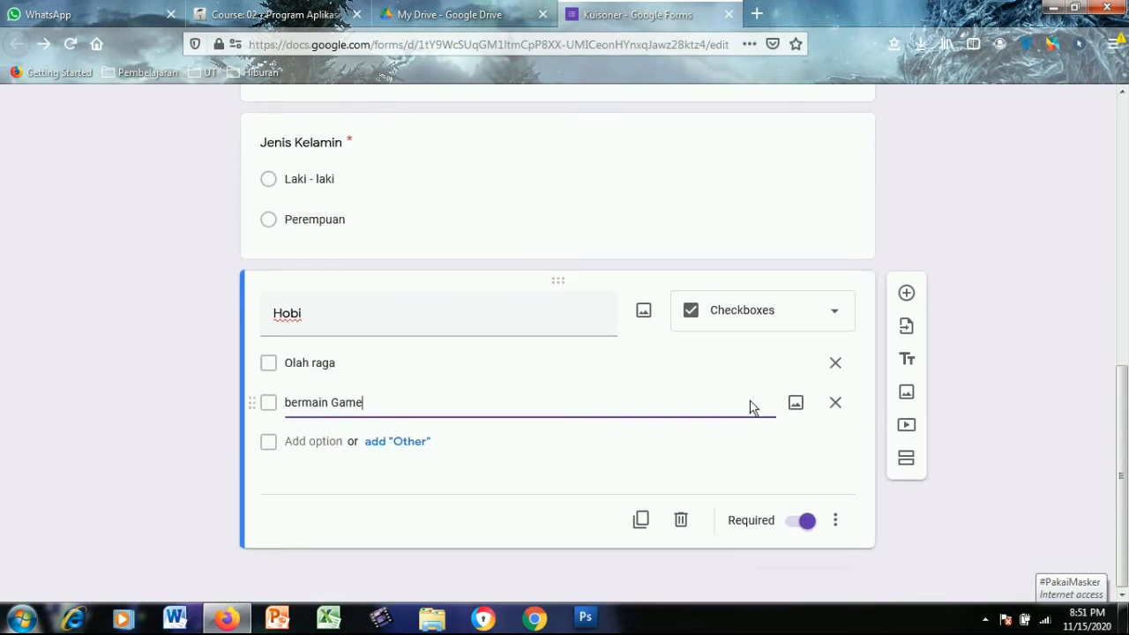
left_click(643, 527)
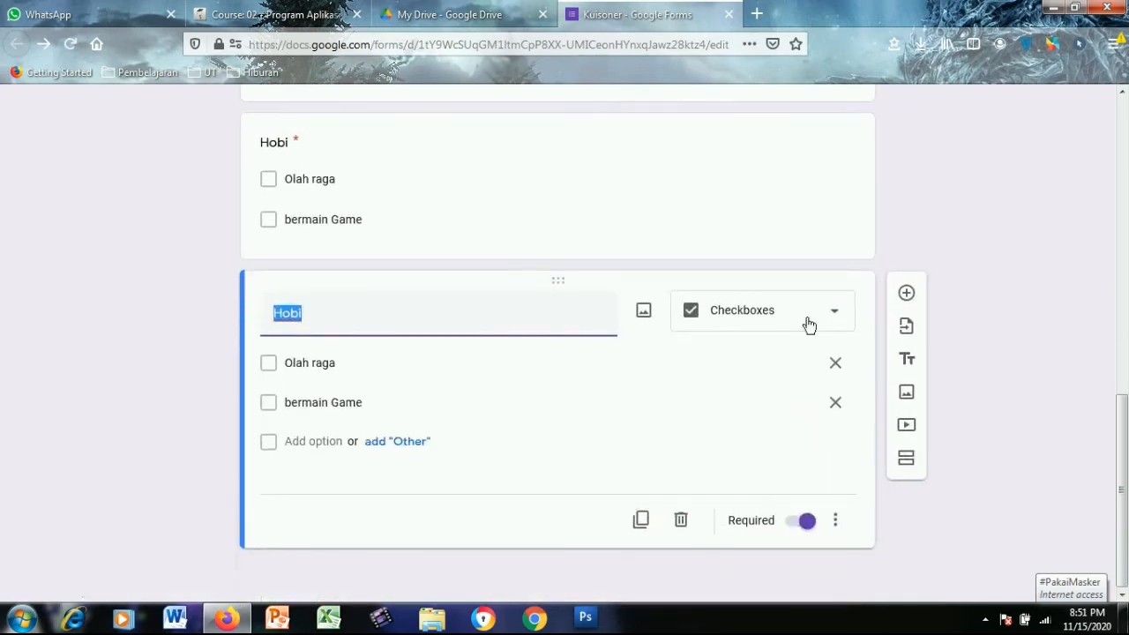
left_click(798, 319)
left_click(731, 305)
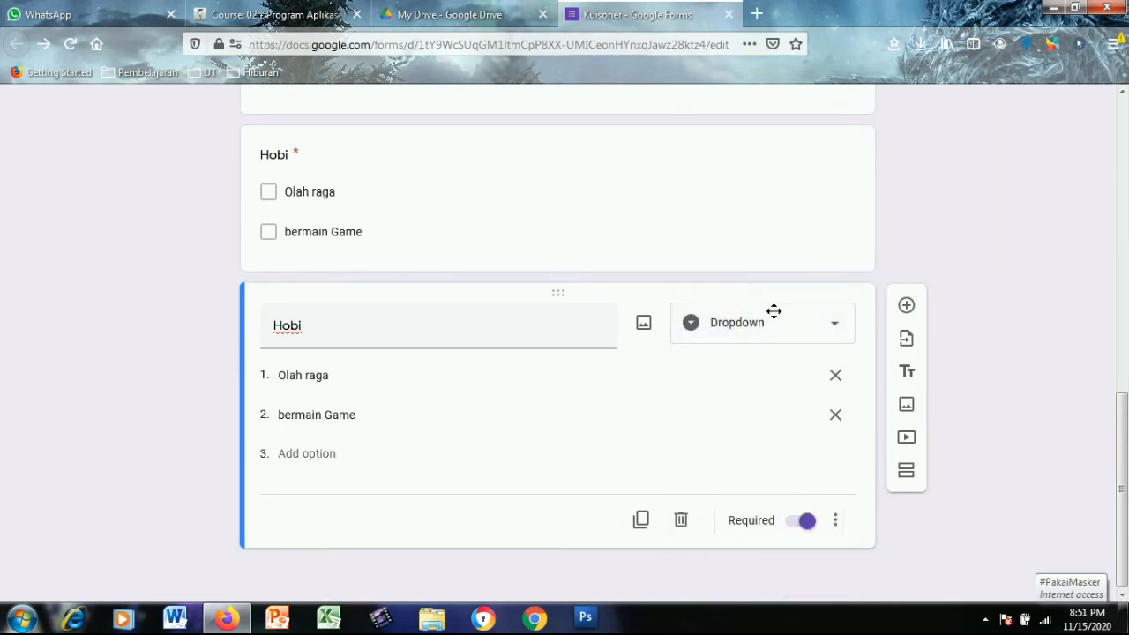
double_click(337, 329)
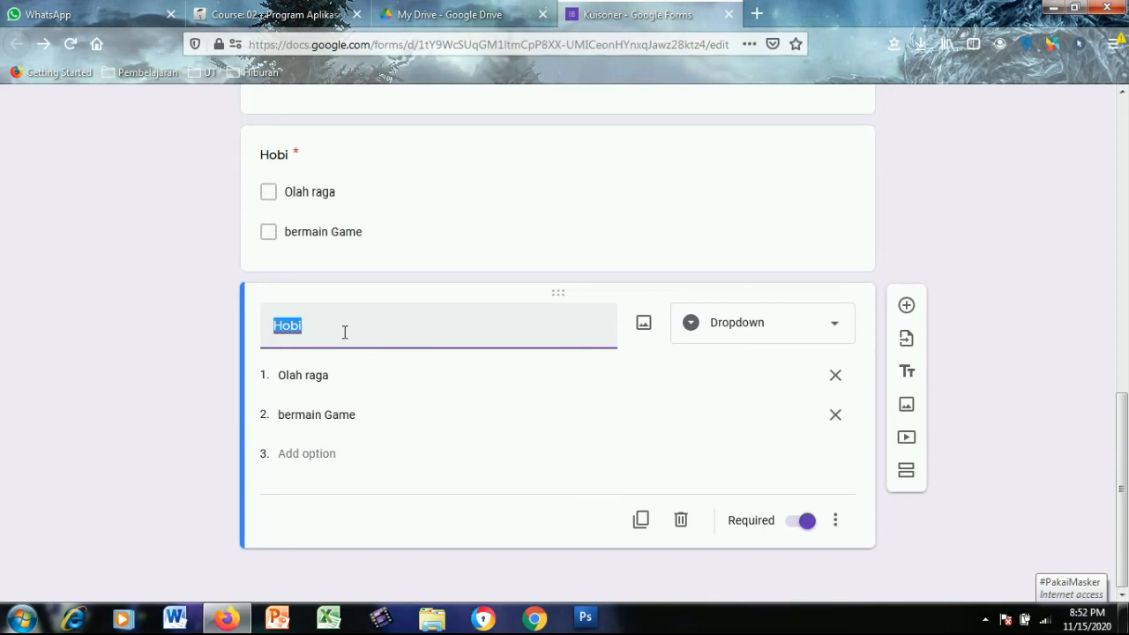
Duplicate the dropdown Hobi question, change the copy to File upload and allow respondents to upload files to Drive.
left_click(639, 520)
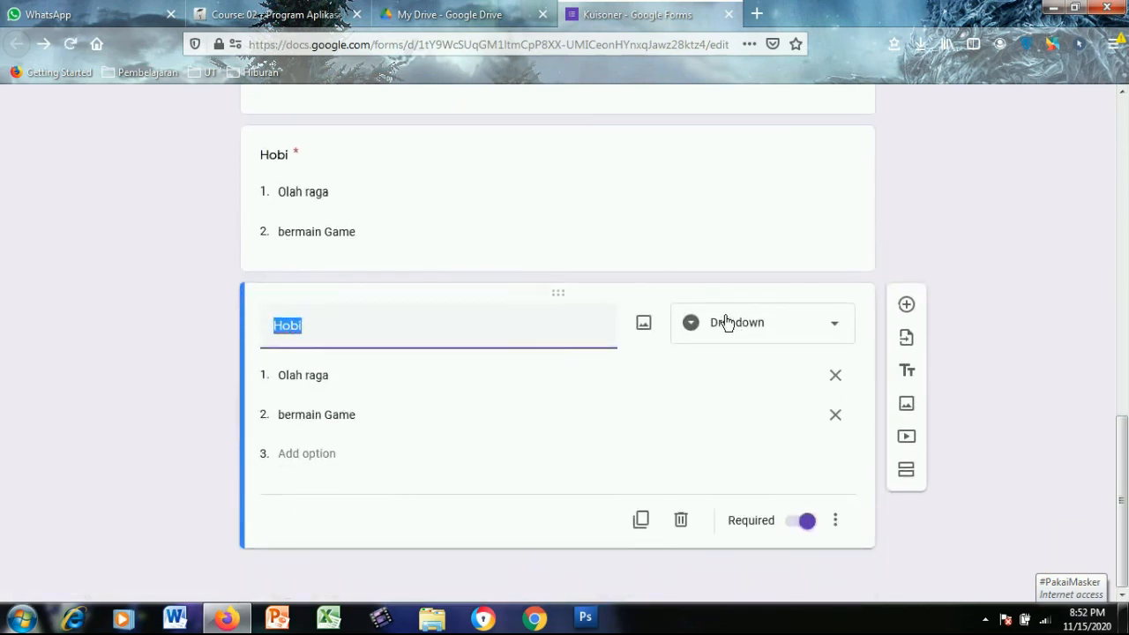
left_click(726, 323)
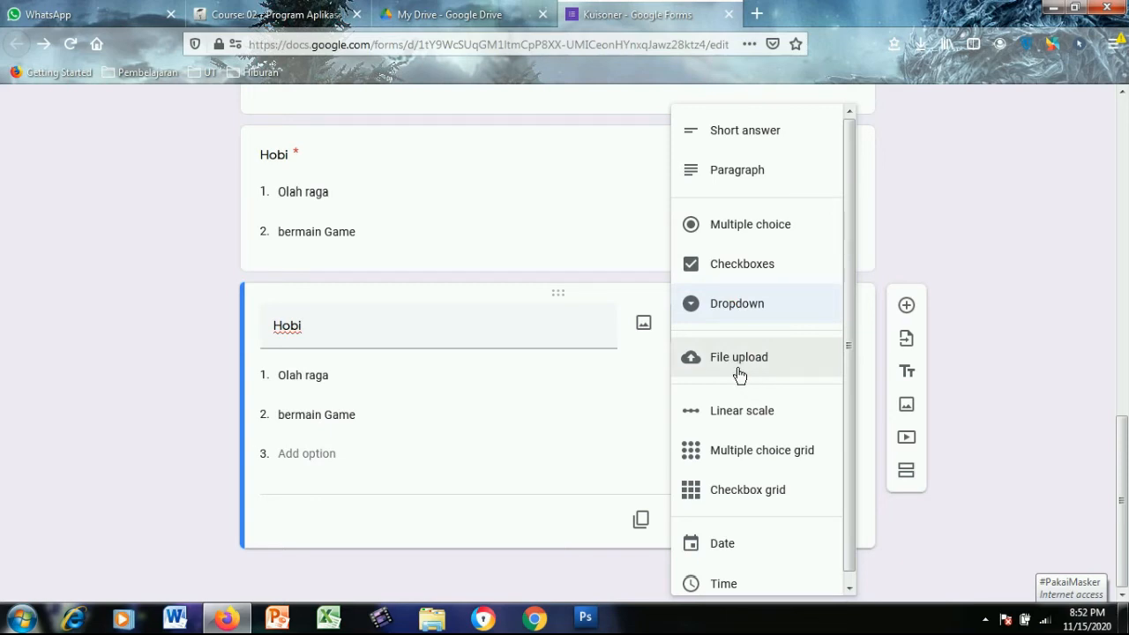
left_click(701, 370)
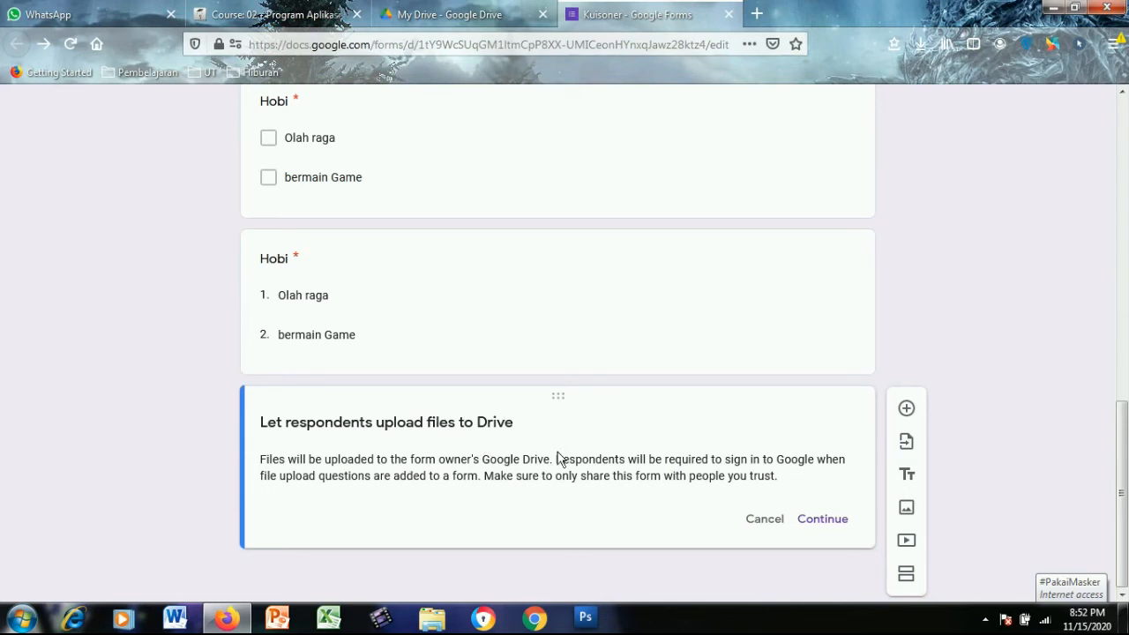
left_click(828, 520)
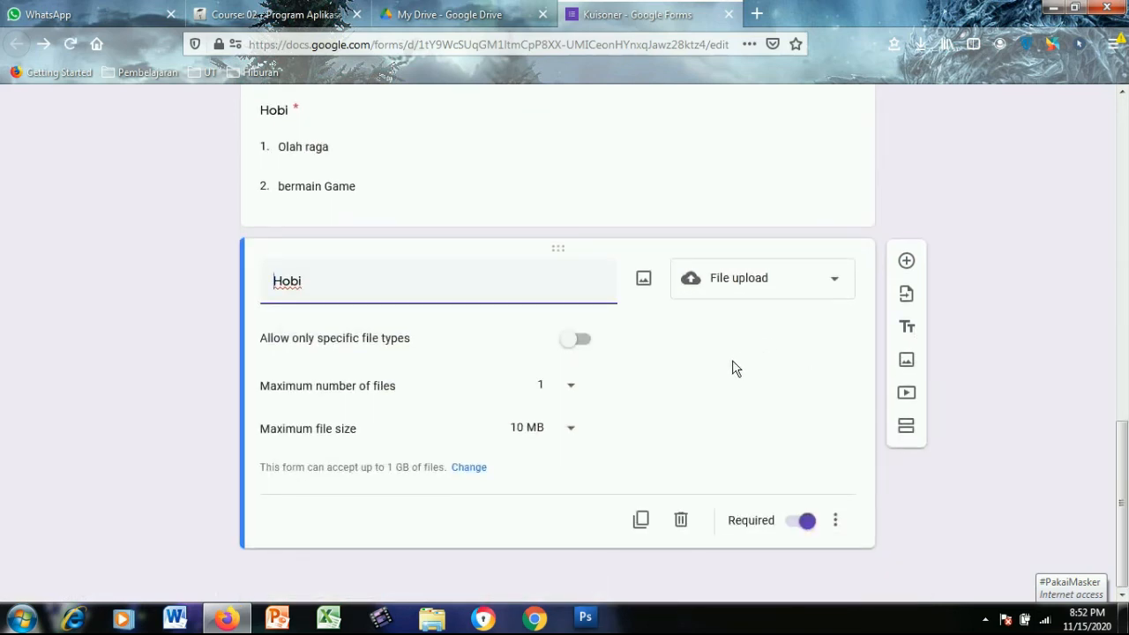
Limit the file upload question to a maximum file size of 1 MB and allow only specific file types.
left_click(535, 432)
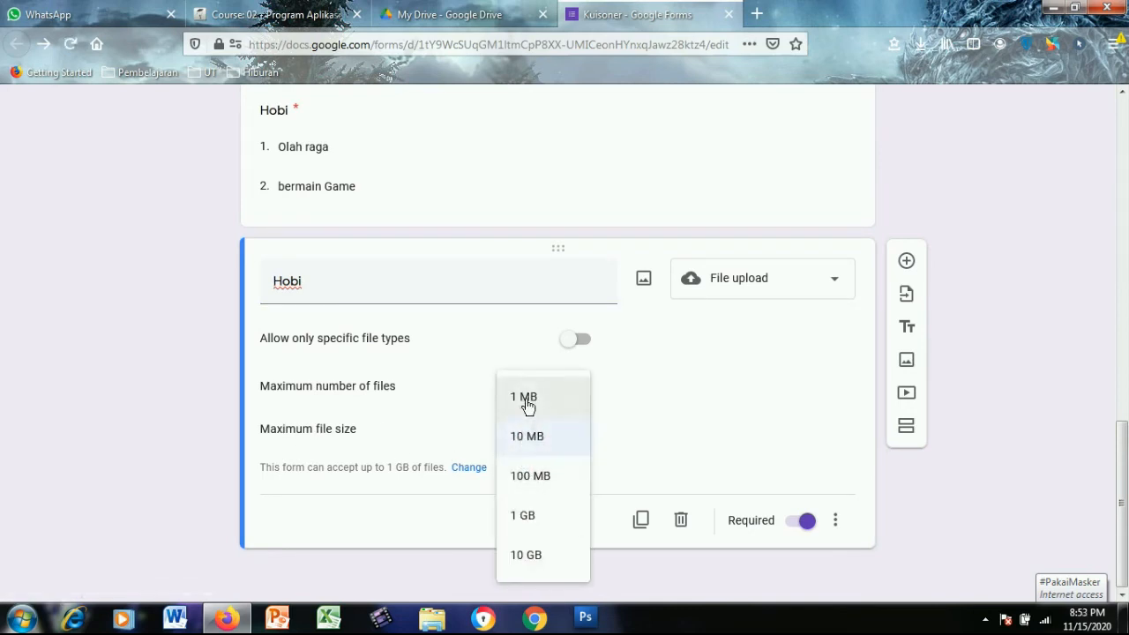
left_click(527, 409)
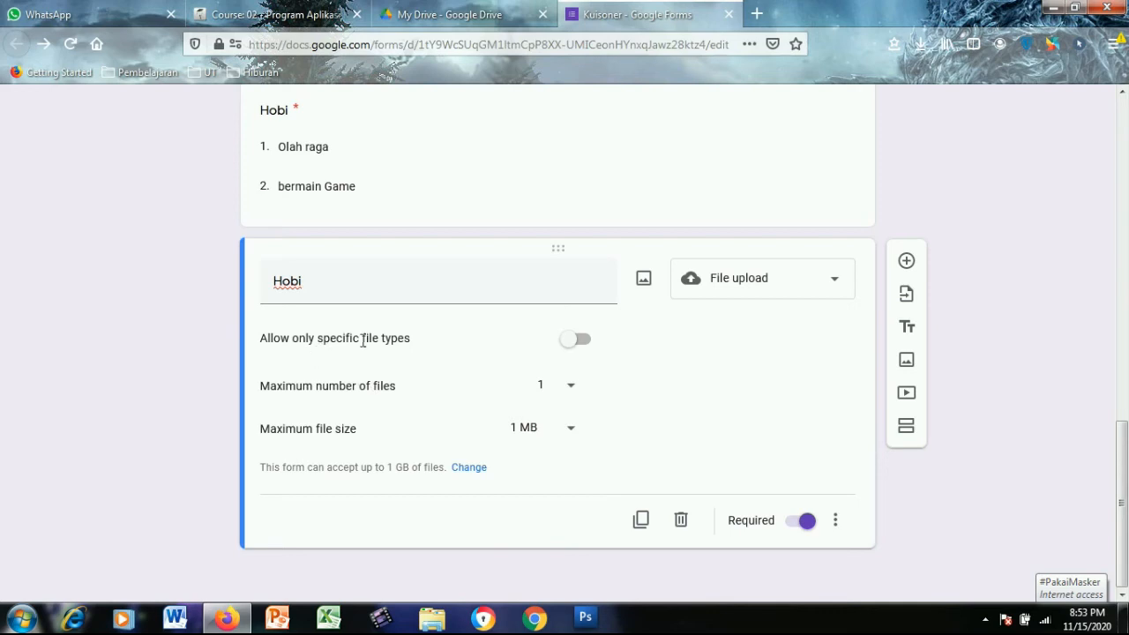
left_click(577, 341)
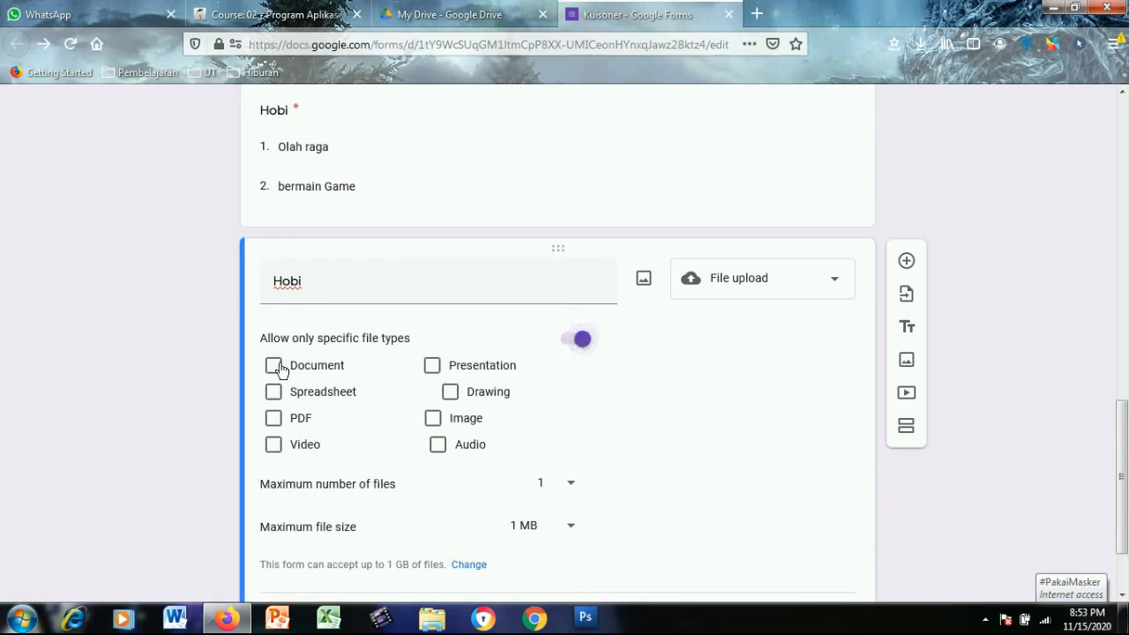
scroll(733, 433, "down", 2)
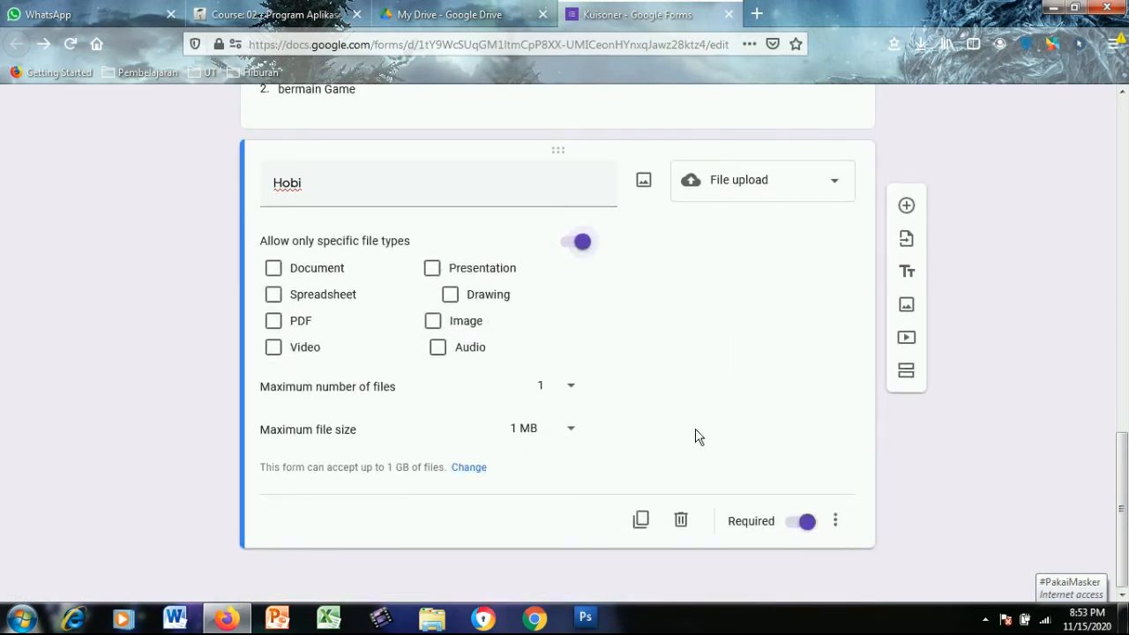
Delete the file upload question from the end of the form.
scroll(762, 461, "up", 15)
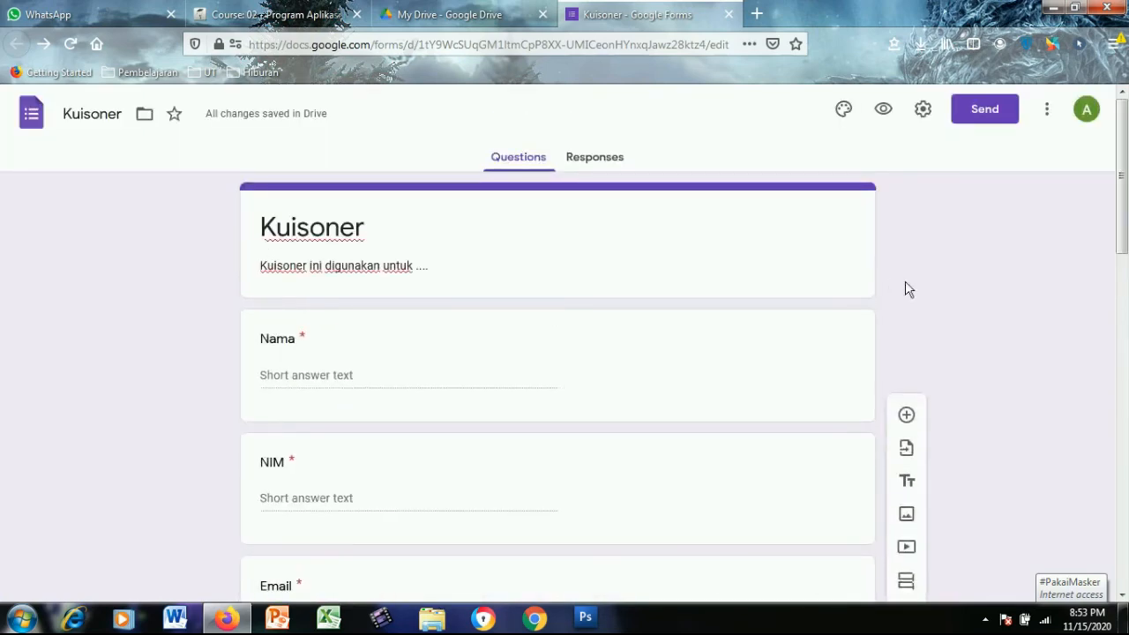
scroll(910, 291, "down", 15)
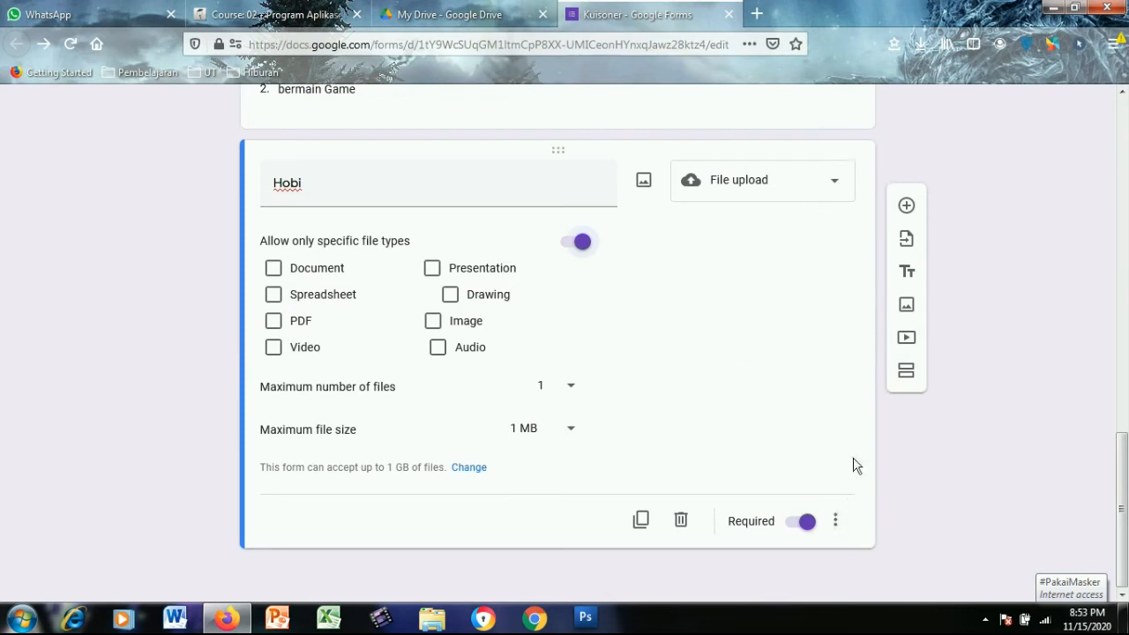
left_click(679, 519)
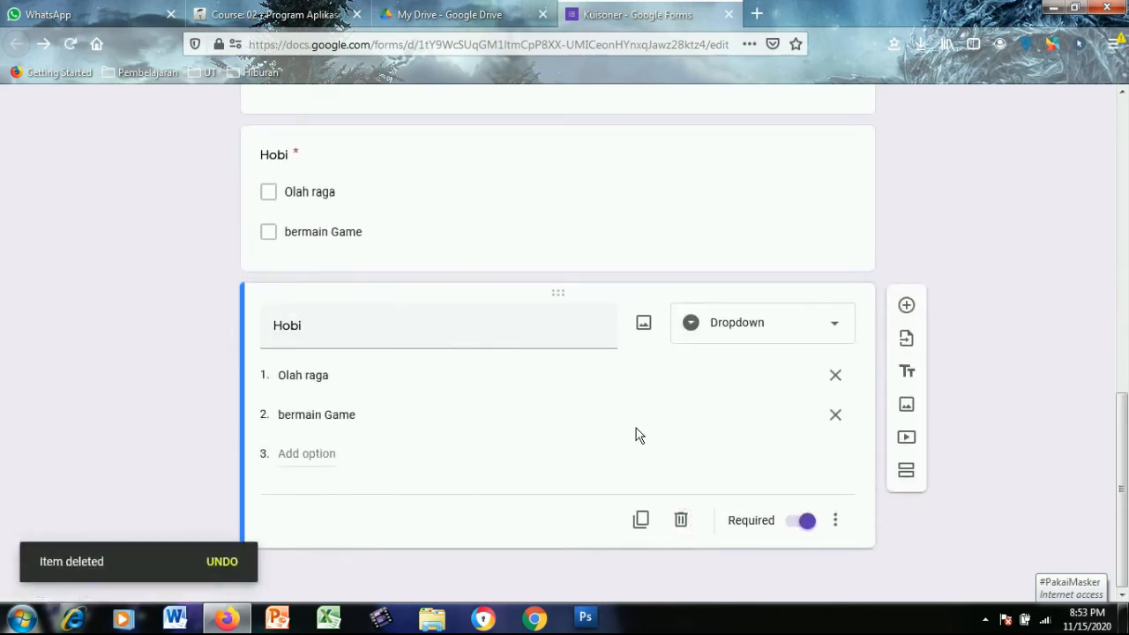
scroll(844, 484, "up", 15)
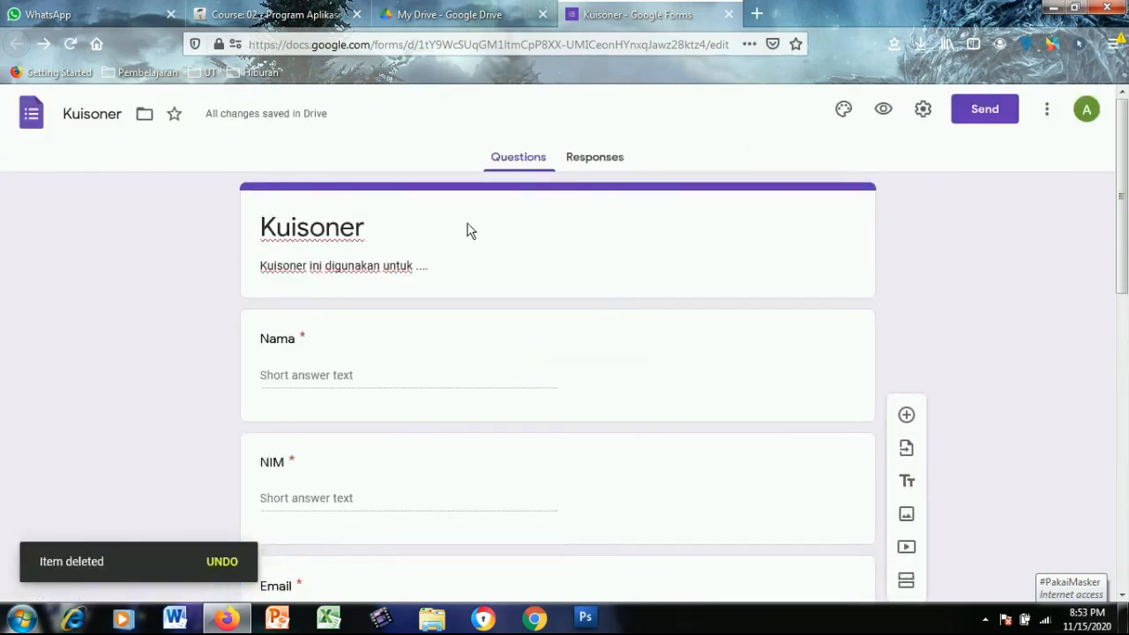
Set the form's theme color to Blue #4285f4.
left_click(844, 109)
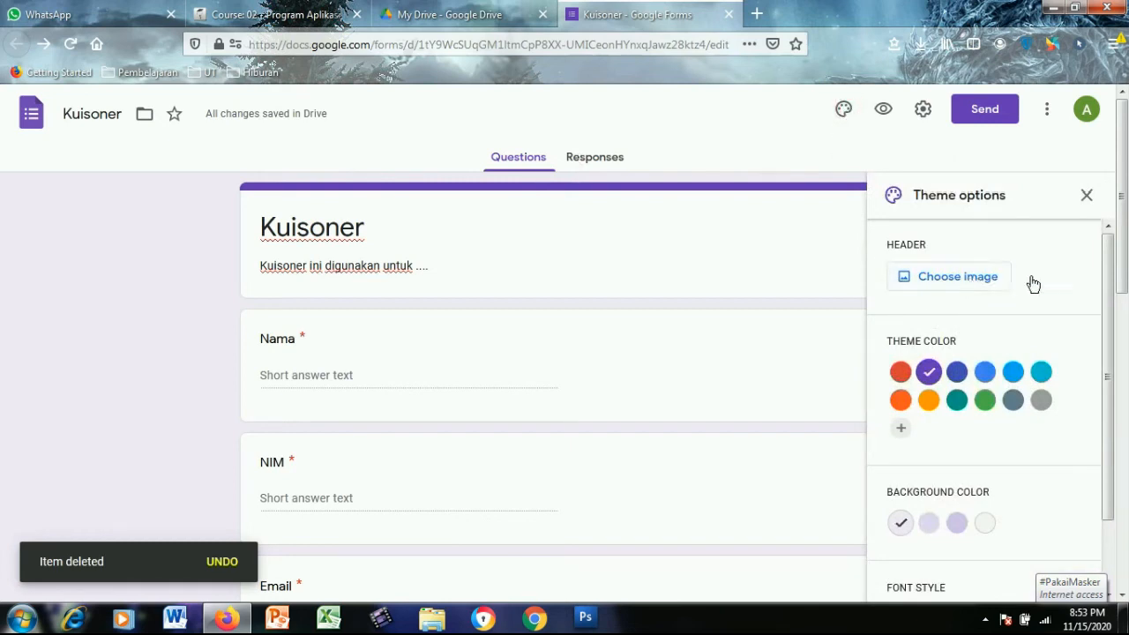
scroll(1100, 260, "down", 1)
scroll(1098, 255, "up", 1)
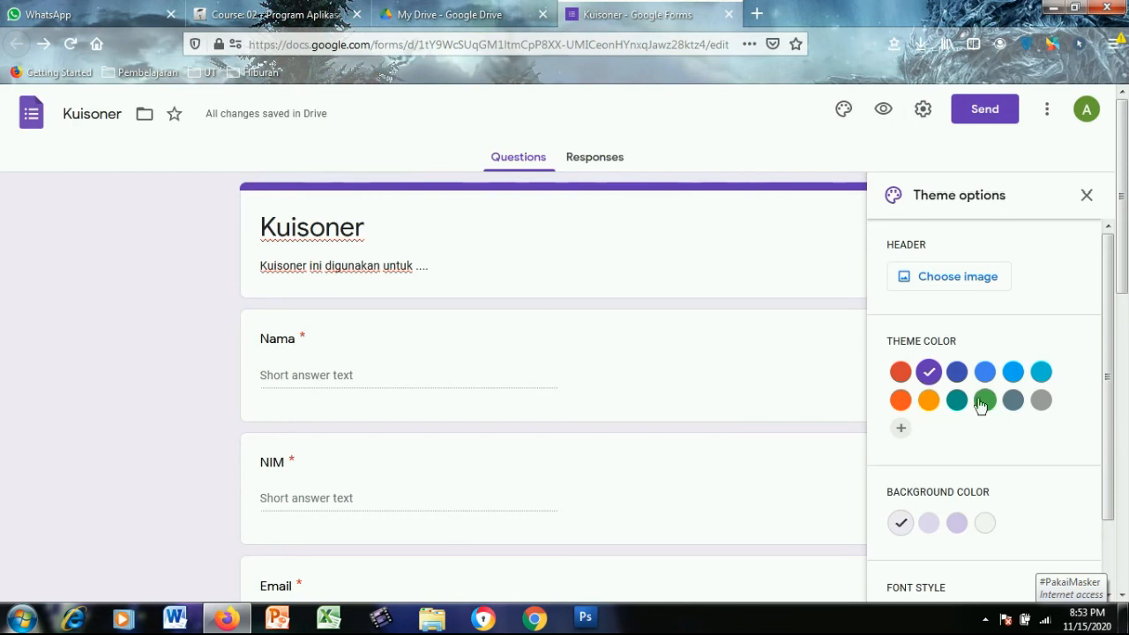
left_click(928, 401)
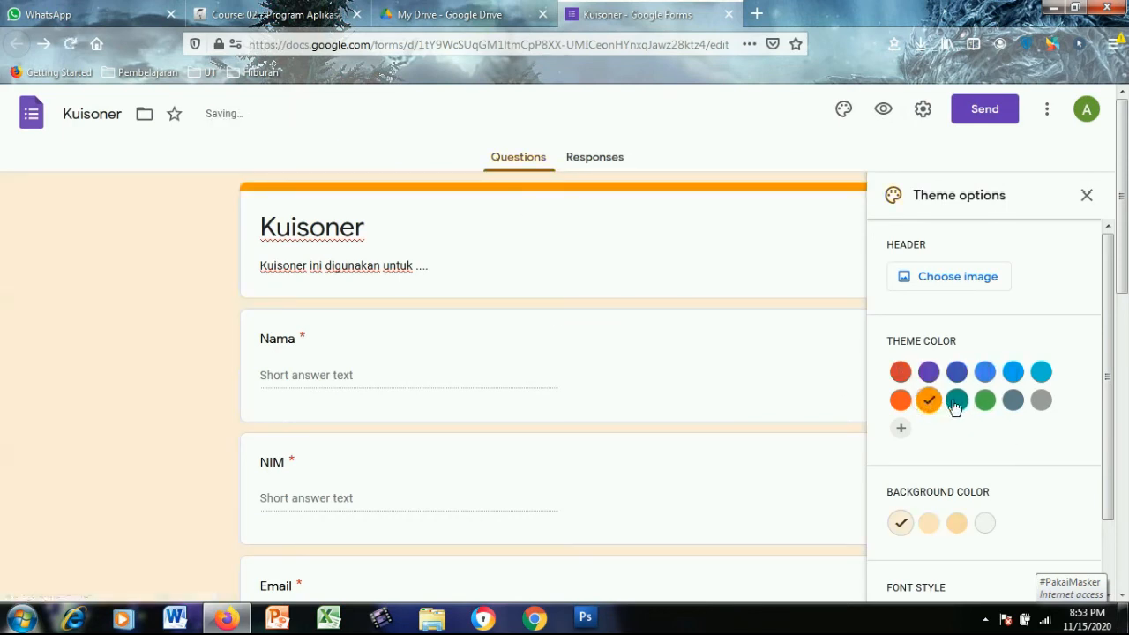
left_click(957, 400)
left_click(985, 373)
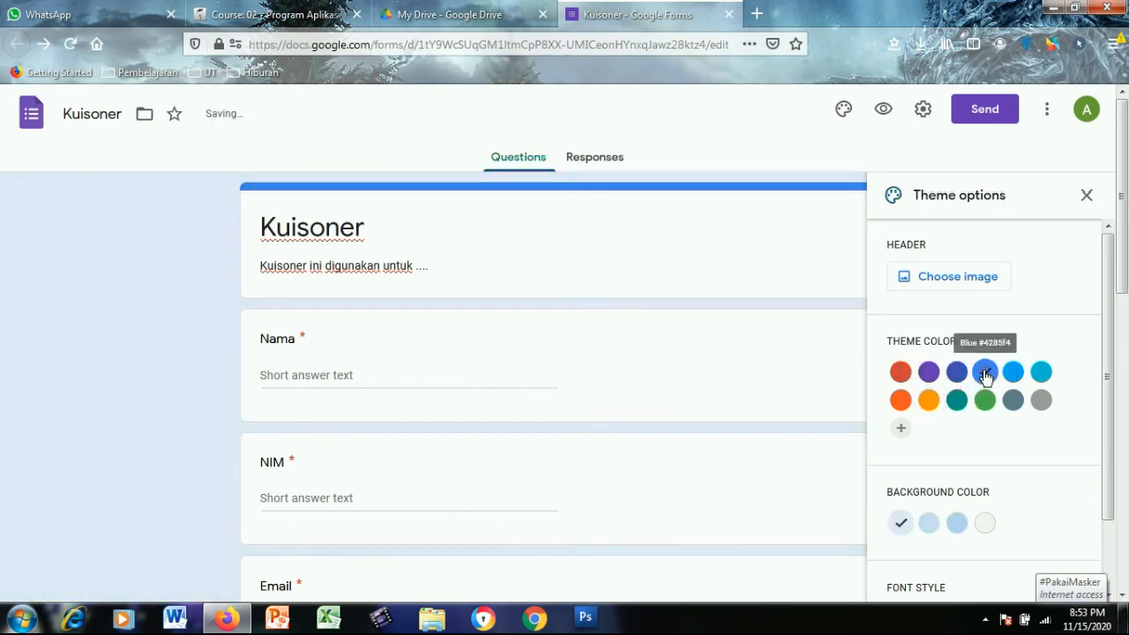
Set the form's background color to the darkest of the blue shades.
scroll(1058, 347, "down", 2)
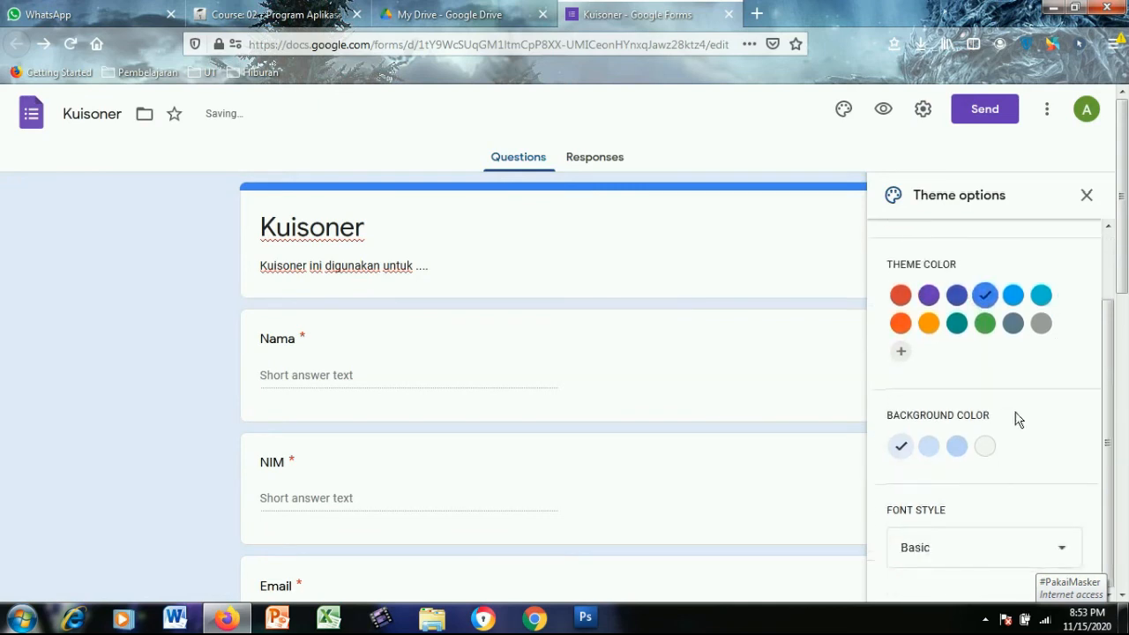
left_click(929, 446)
left_click(958, 447)
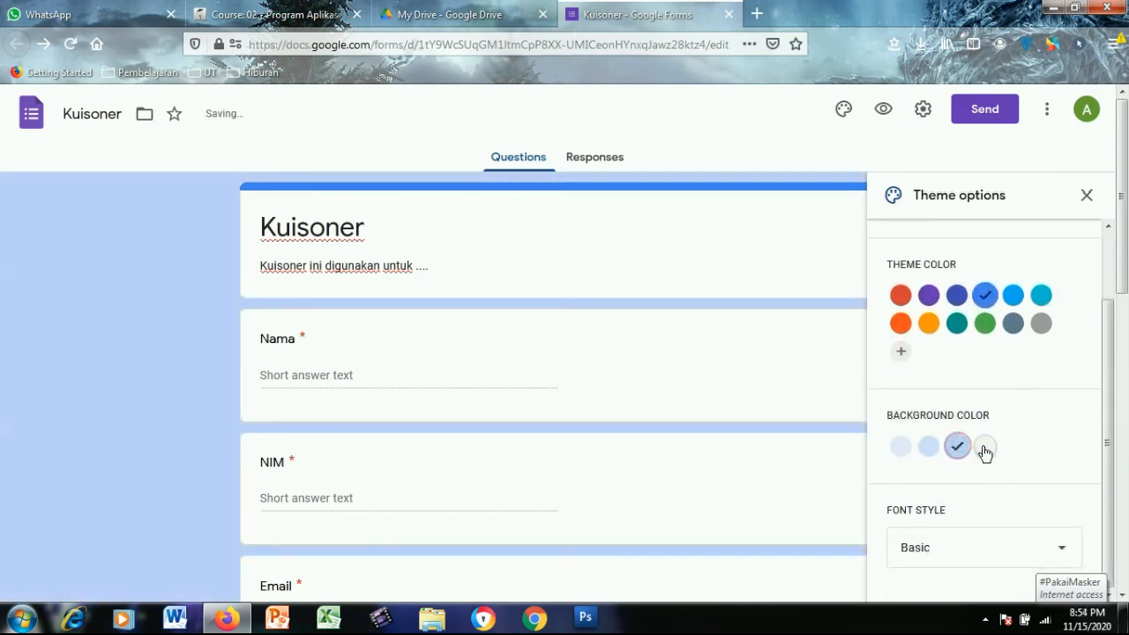
left_click(984, 447)
left_click(958, 448)
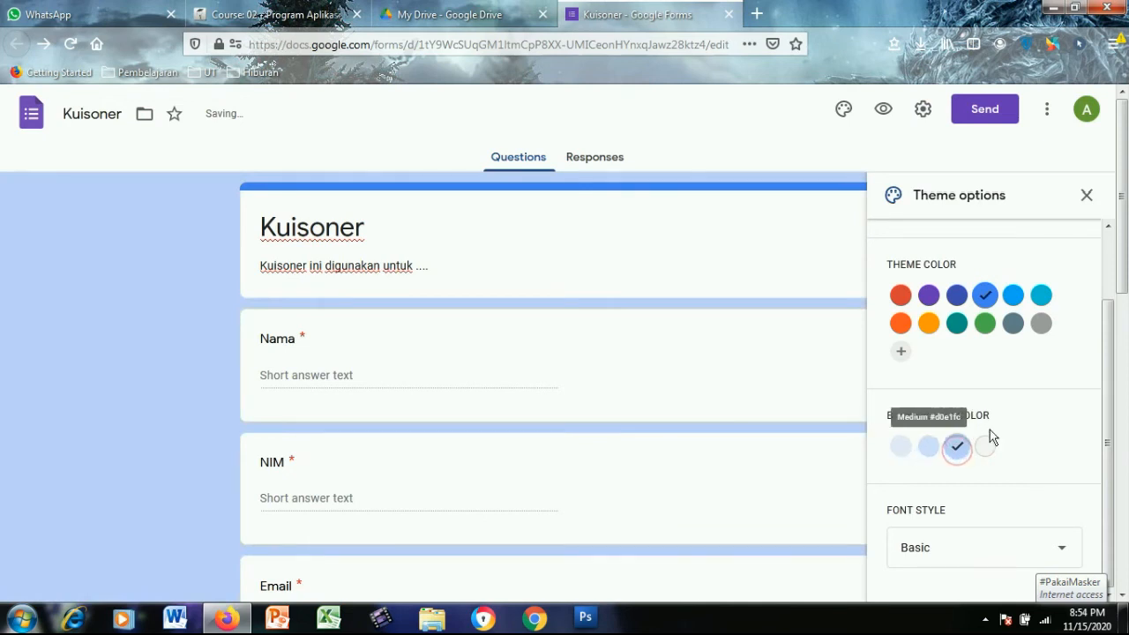
Set the theme's font style to Formal and close the theme options.
left_click(991, 545)
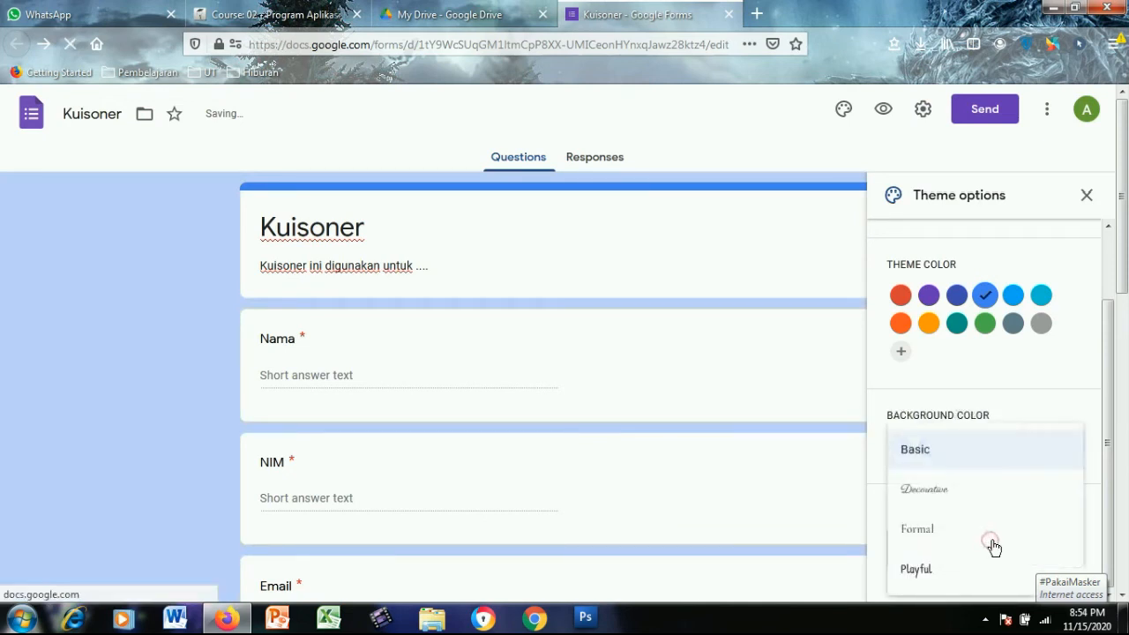
left_click(912, 531)
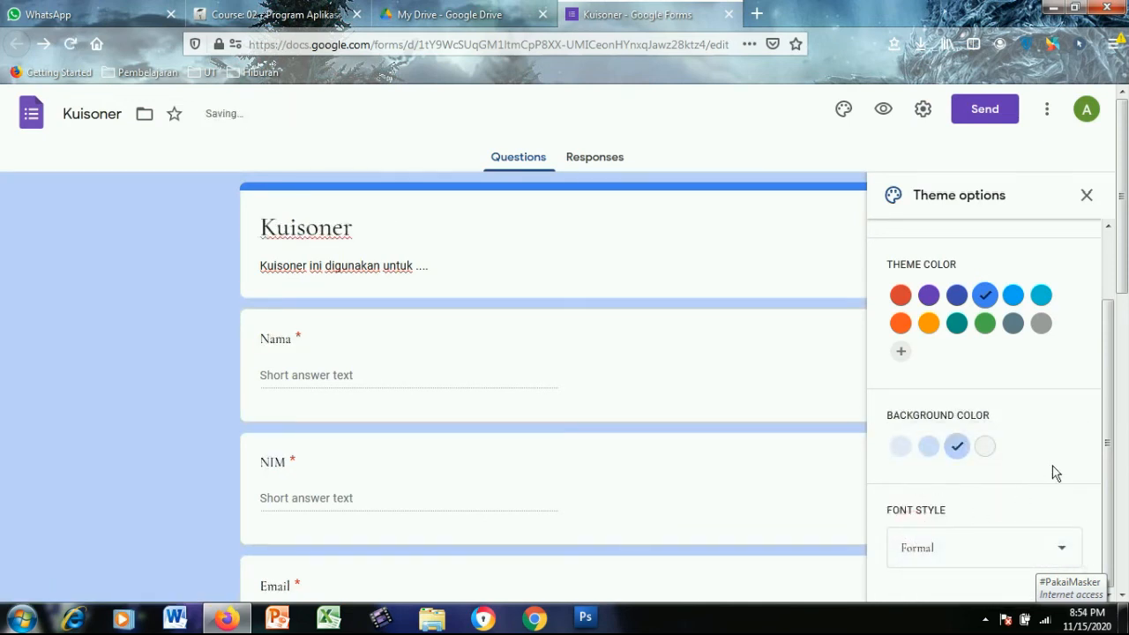
left_click(1085, 196)
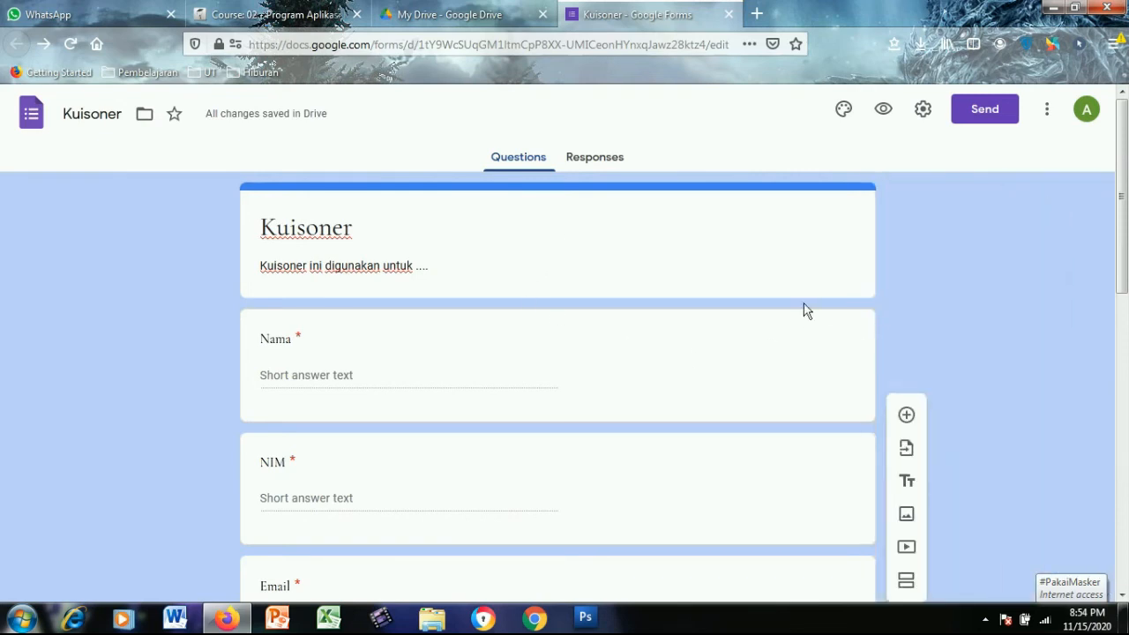
Preview the form and examine its questions, including the options of the Hobi dropdown.
left_click(884, 111)
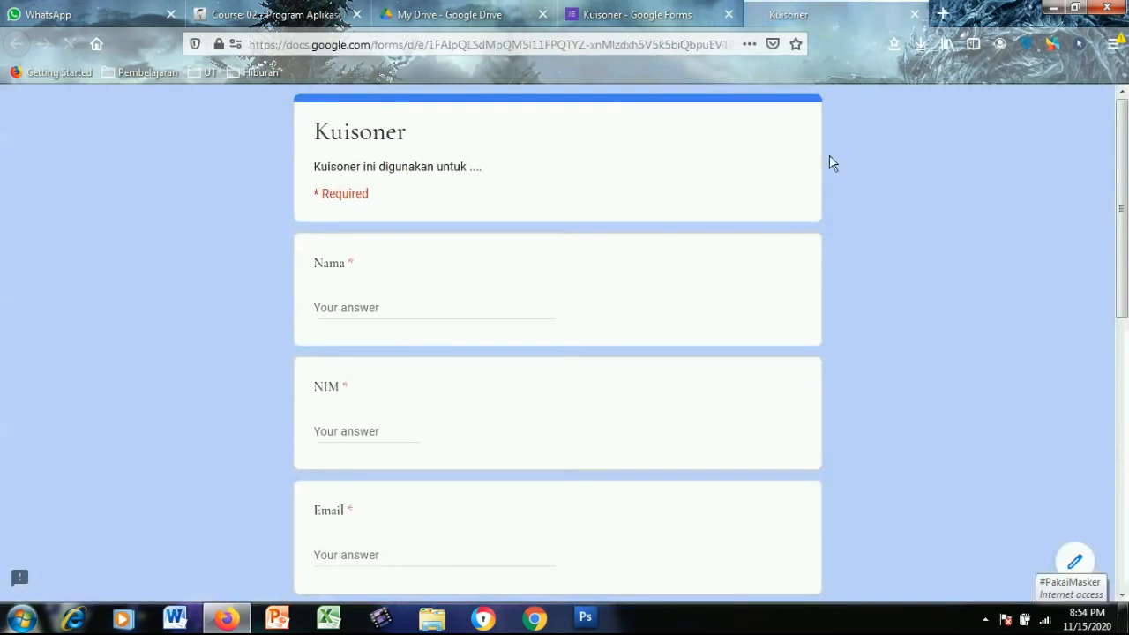
scroll(650, 217, "down", 6)
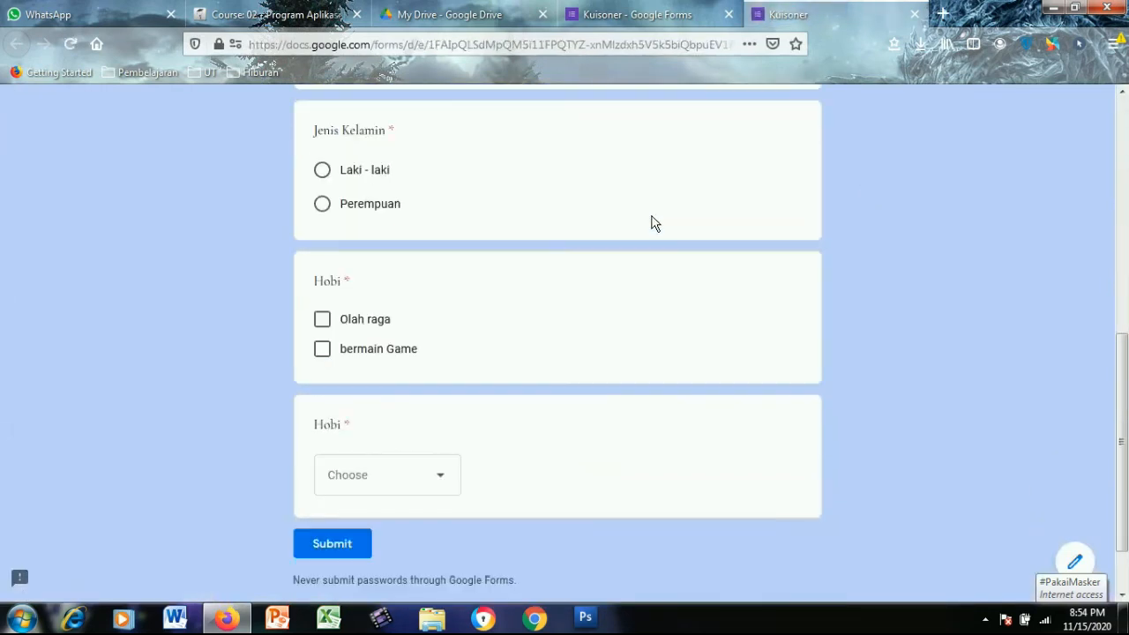
scroll(675, 300, "up", 4)
scroll(679, 305, "up", 3)
scroll(573, 335, "down", 10)
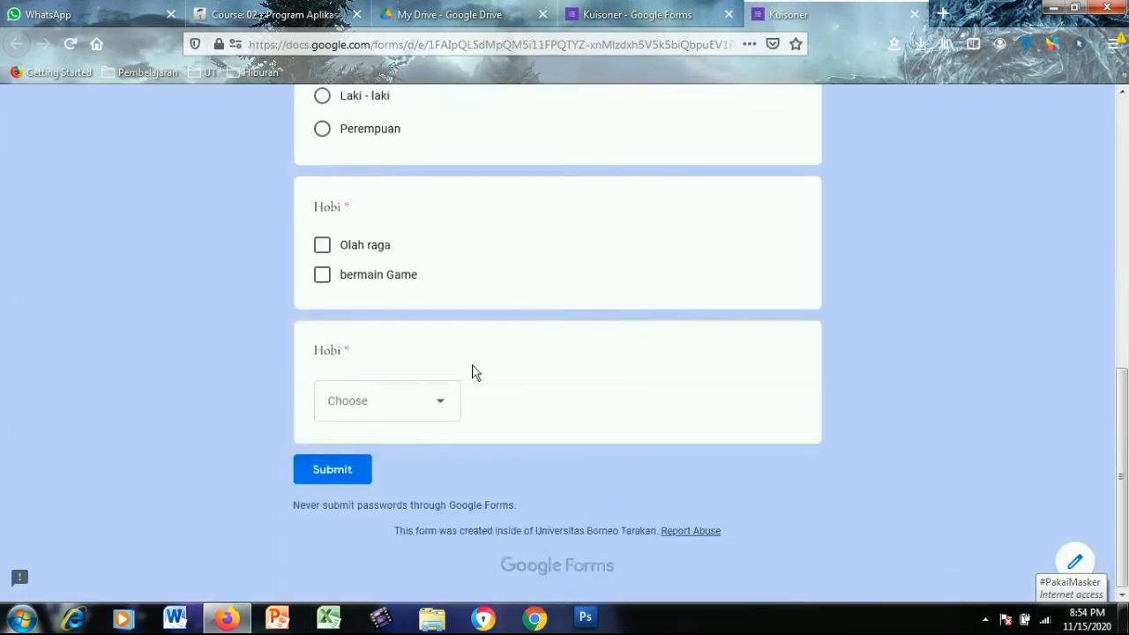
left_click(377, 408)
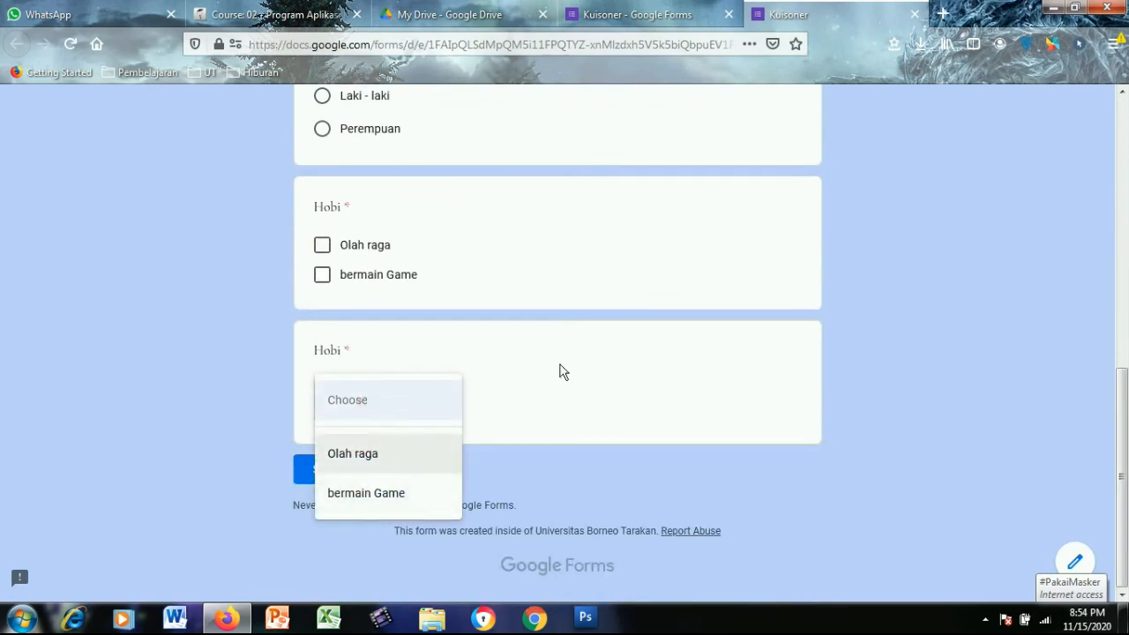
left_click(609, 359)
Try out the Hobi checkboxes in the preview, leaving only Olah raga ticked.
left_click(321, 250)
left_click(323, 271)
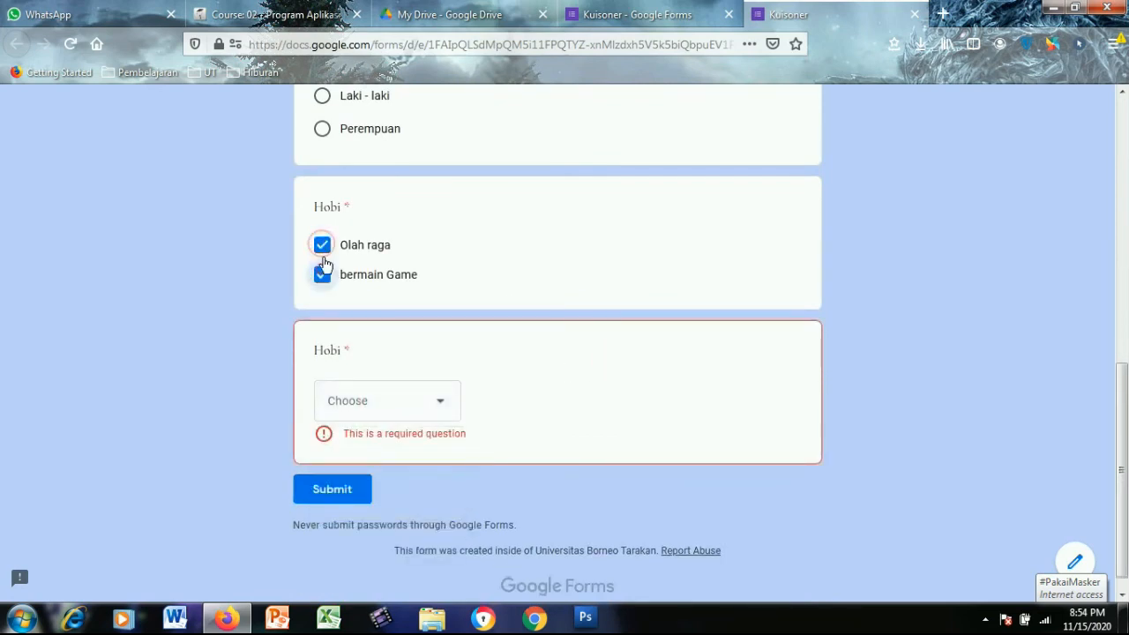
left_click(324, 250)
left_click(325, 270)
left_click(324, 247)
left_click(322, 252)
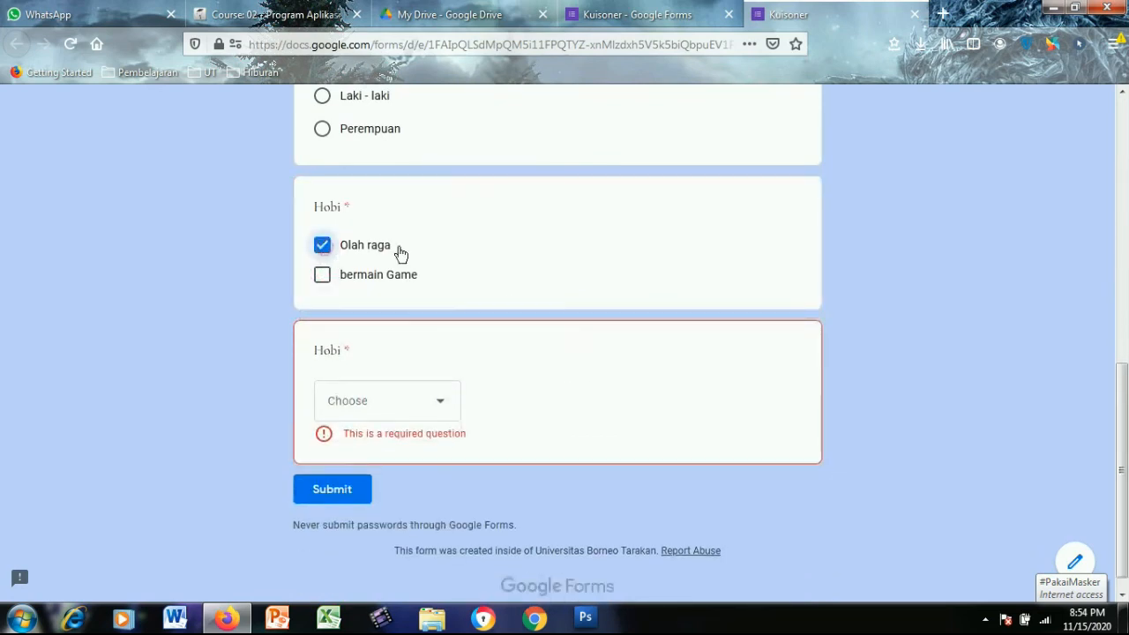
Try out both Jenis Kelamin options in the preview, leaving Laki - laki selected.
scroll(527, 272, "up", 2)
left_click(322, 264)
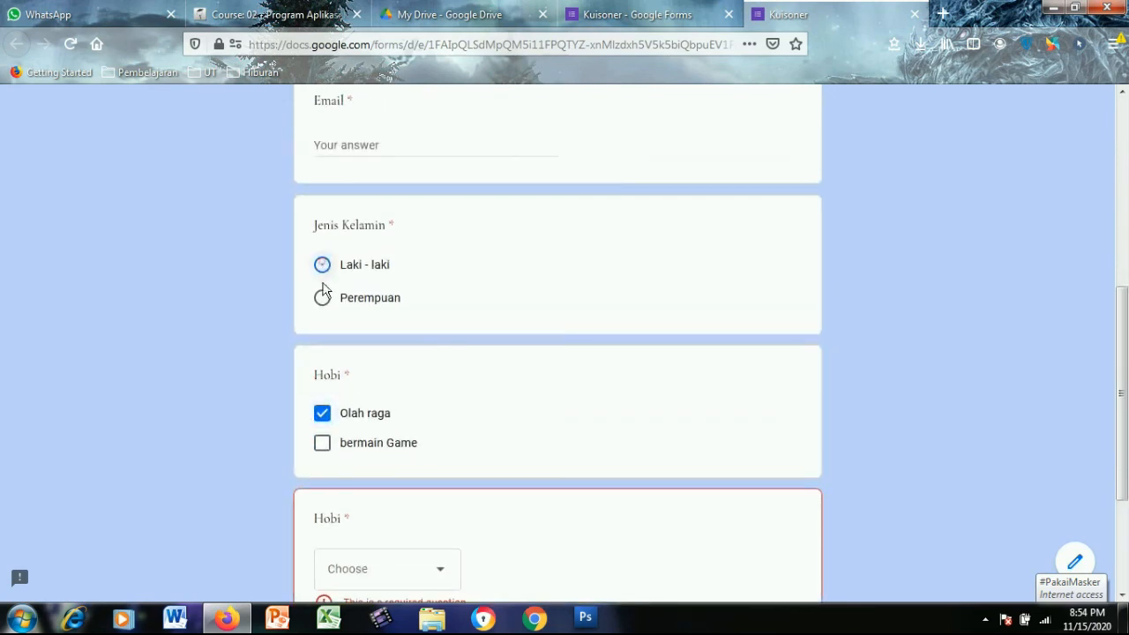
left_click(322, 298)
left_click(323, 266)
Test answer validation in the preview by leaving Email empty and entering "dvdfvfd" as the NIM.
scroll(488, 274, "up", 3)
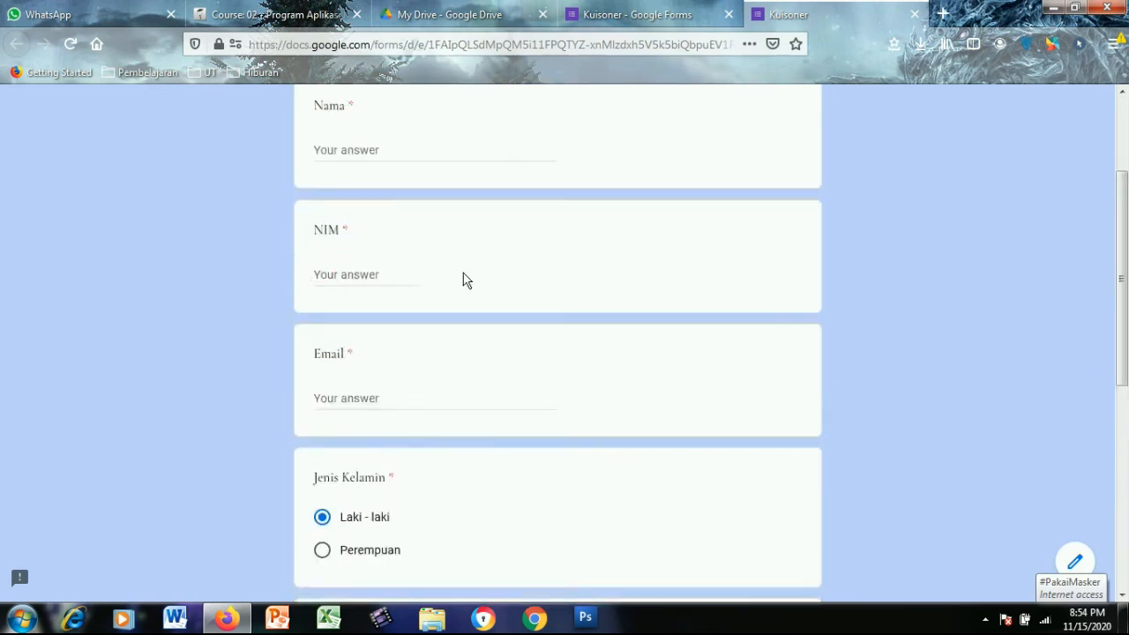
left_click(352, 402)
left_click(352, 273)
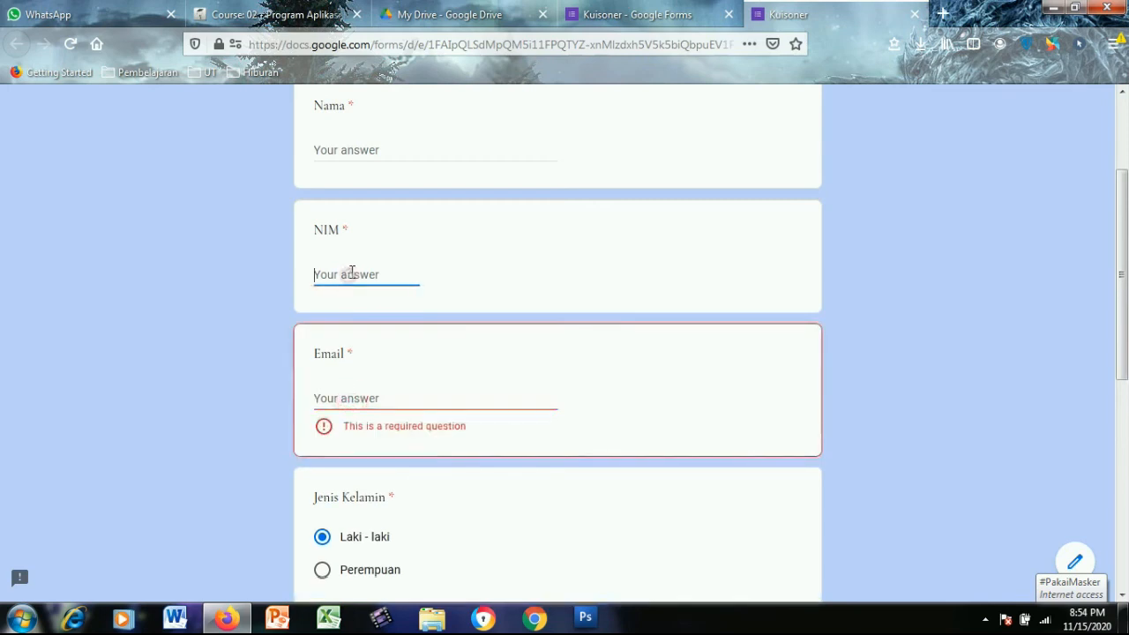
type("dvdfvfd")
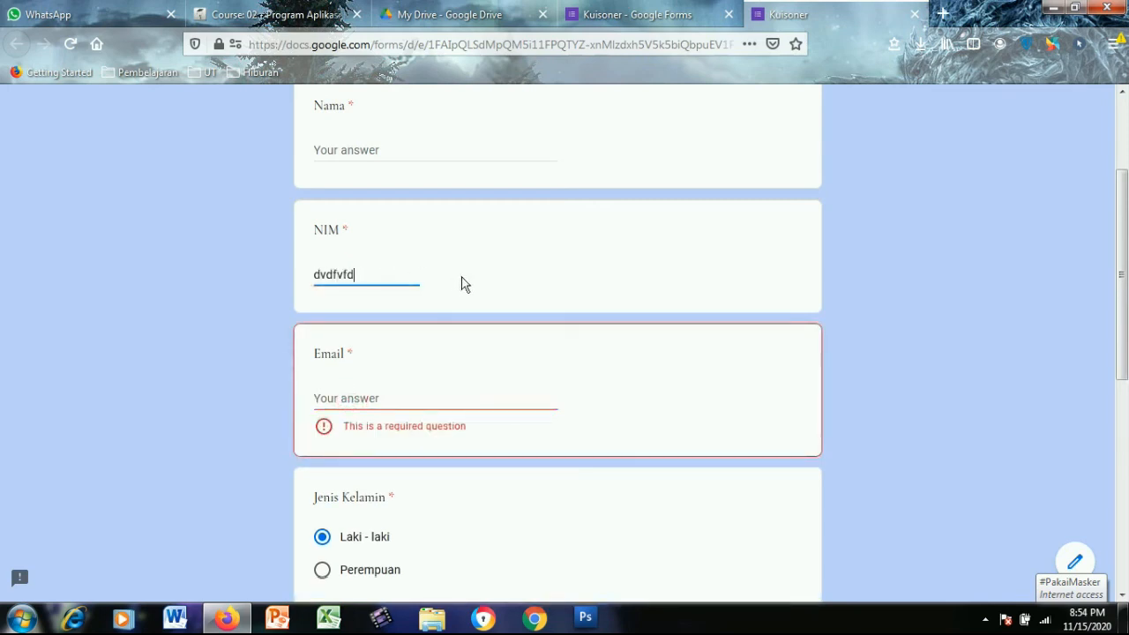
left_click(469, 270)
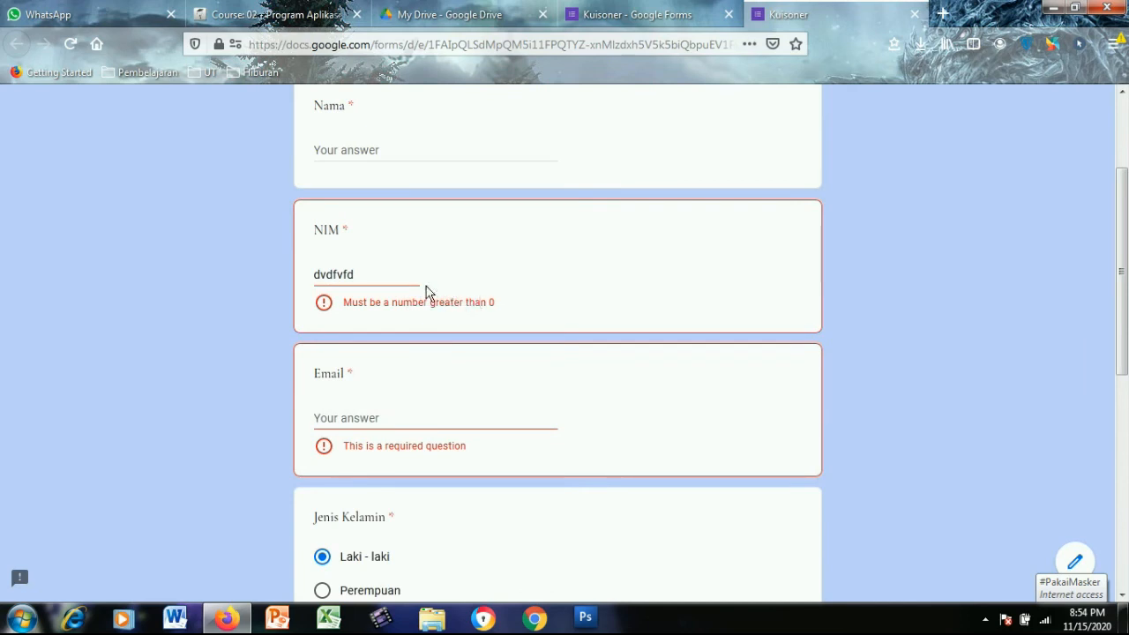
Test the Nama question in the preview by entering 234234 as its answer.
scroll(427, 291, "up", 2)
left_click(382, 236)
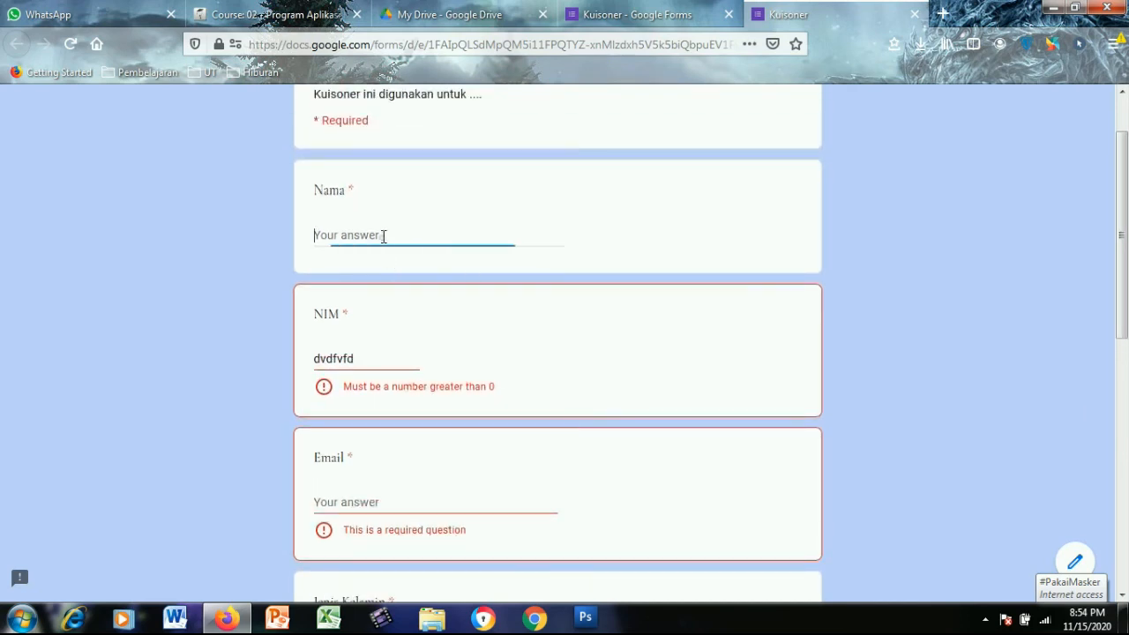
type("234234")
left_click(448, 295)
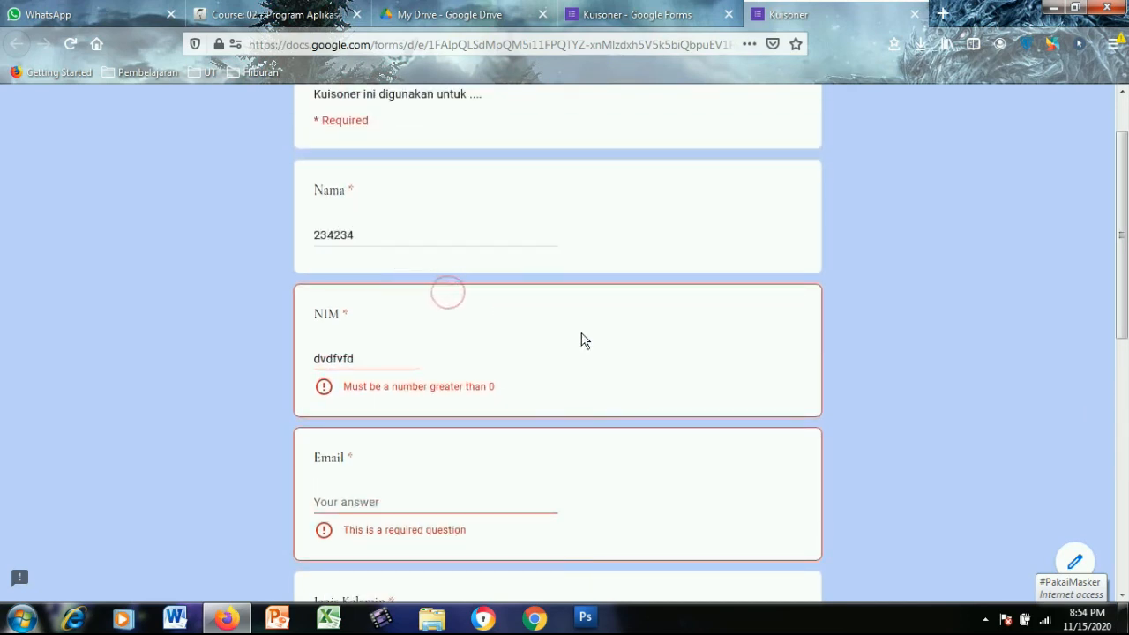
scroll(617, 353, "up", 2)
left_click(604, 291)
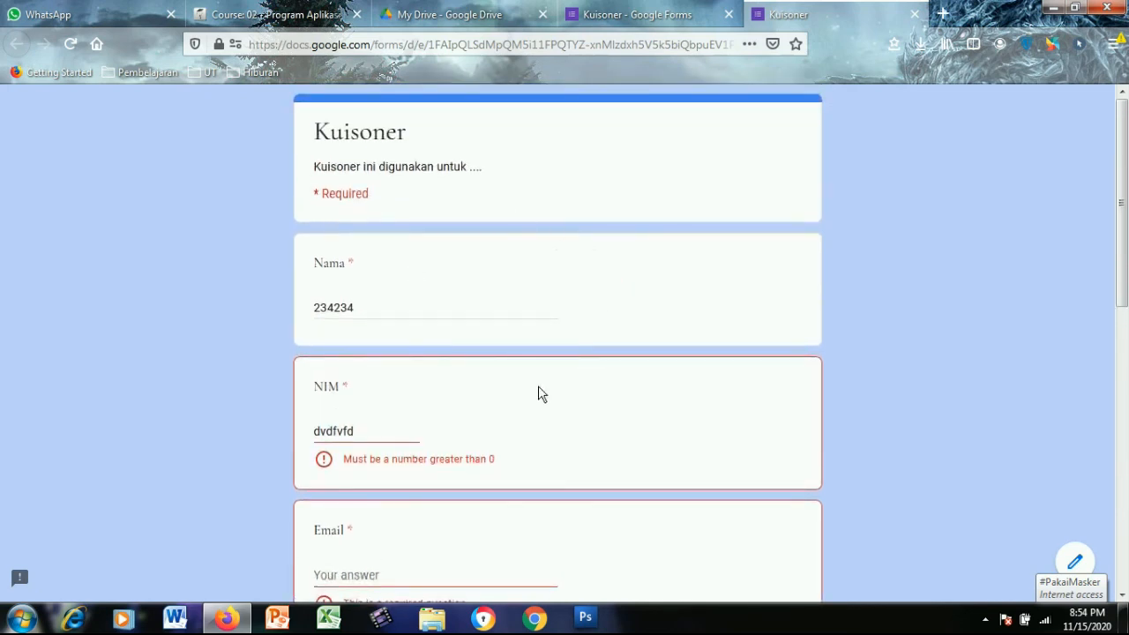
Clear the Nama answer and close the preview, discarding the test answers.
scroll(537, 392, "down", 5)
scroll(403, 272, "up", 1)
scroll(403, 272, "up", 3)
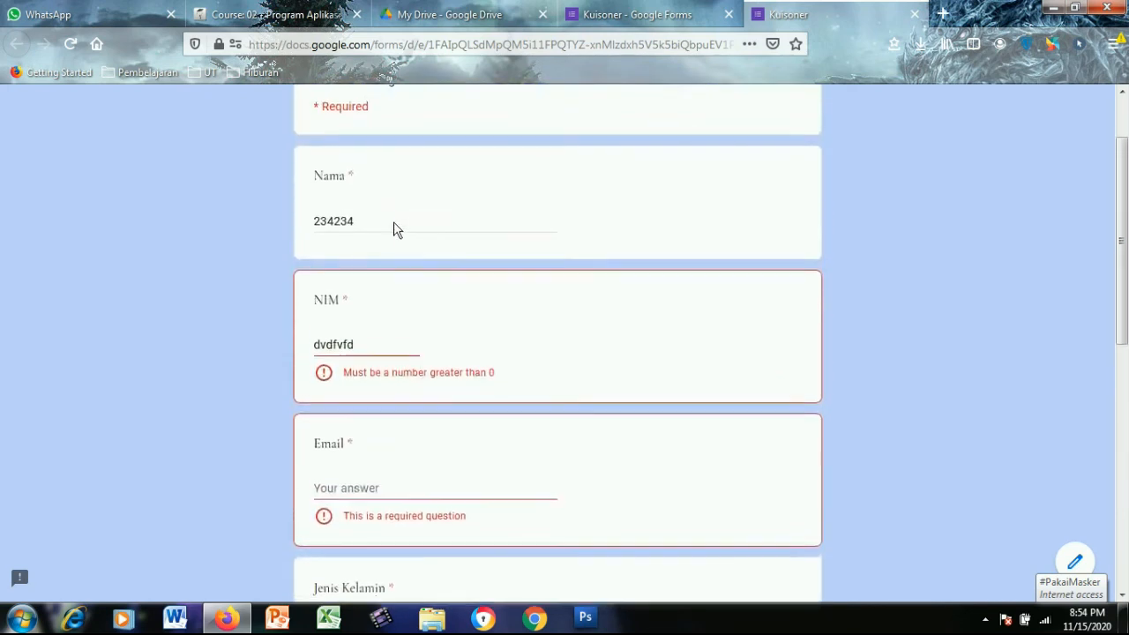
left_click_drag(355, 224, 295, 228)
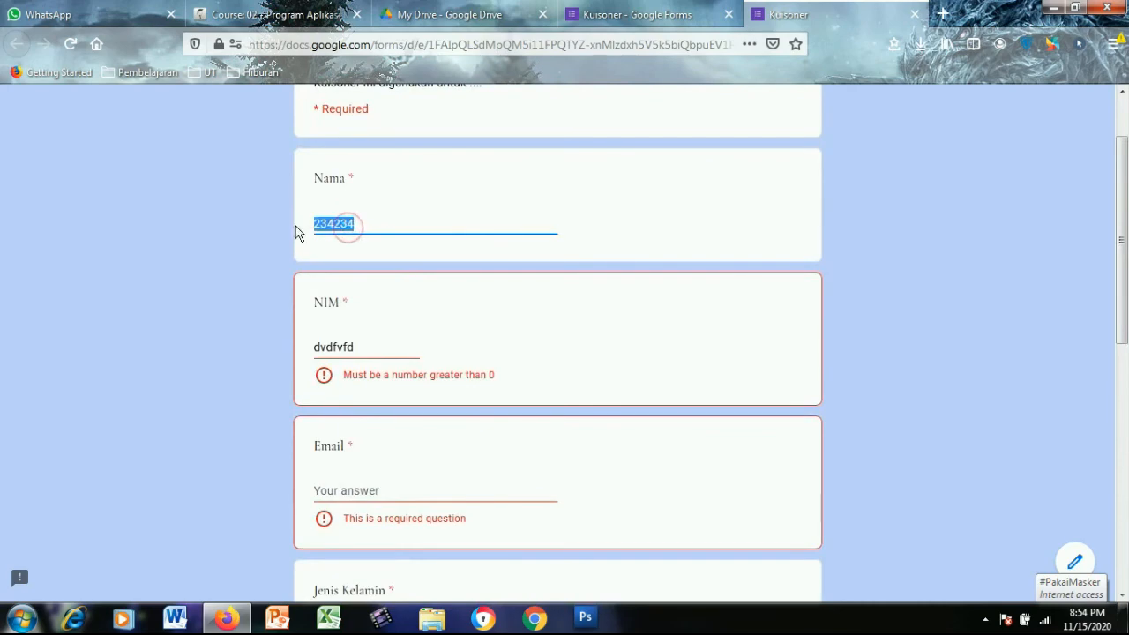
key("BackSpace")
scroll(624, 335, "up", 2)
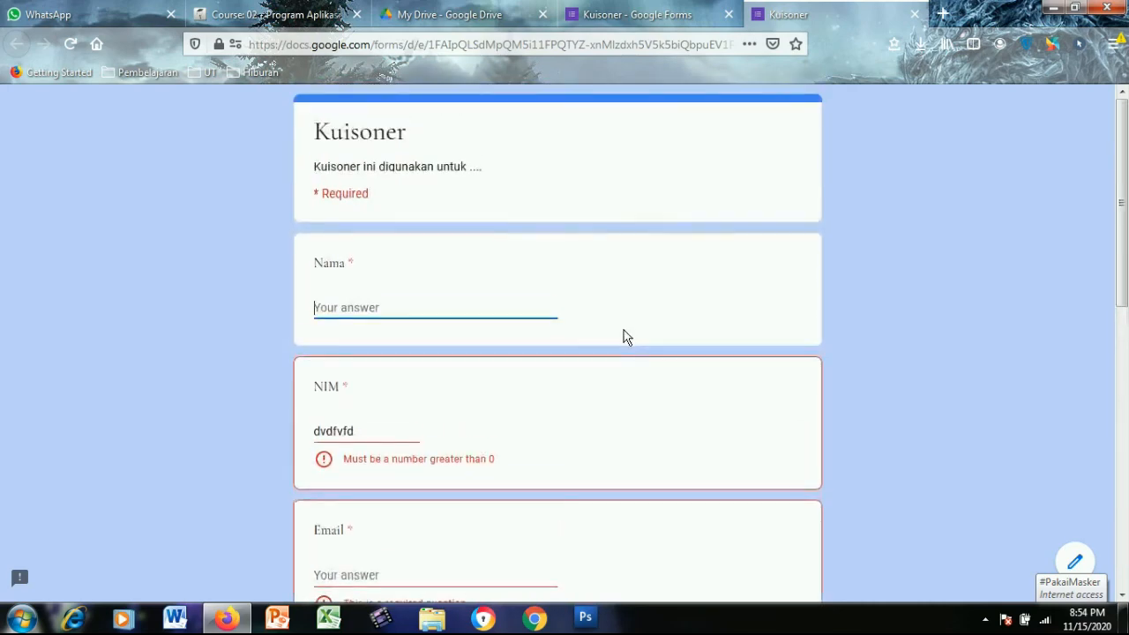
left_click(917, 16)
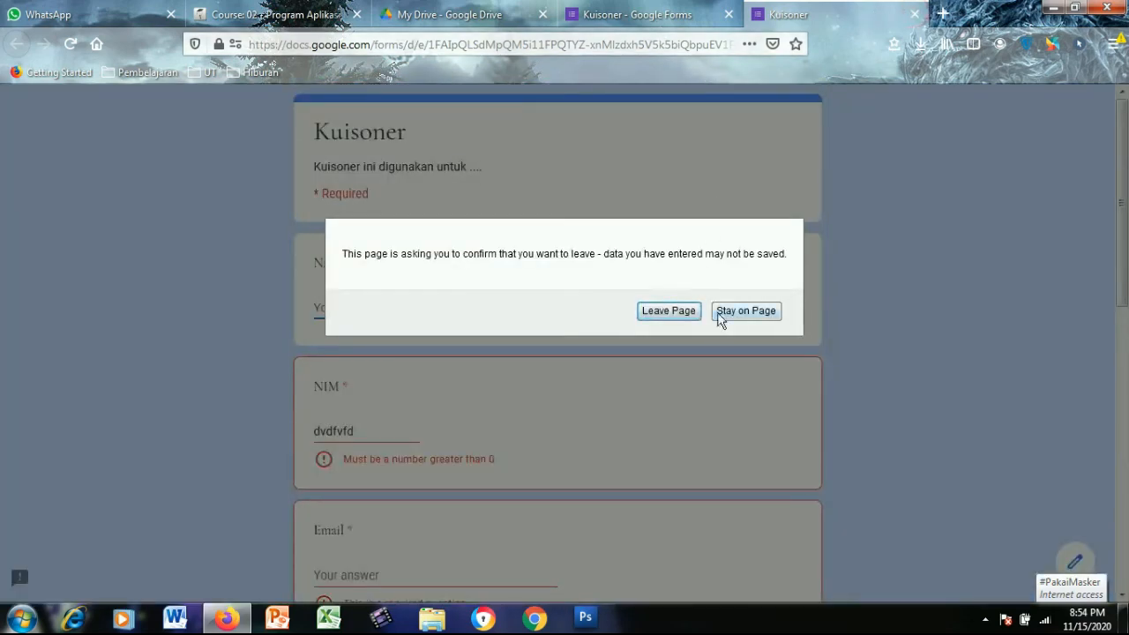
left_click(667, 310)
In the form settings, turn off the restriction to users in Universitas Borneo Tarakan and its trusted organizations.
left_click(922, 109)
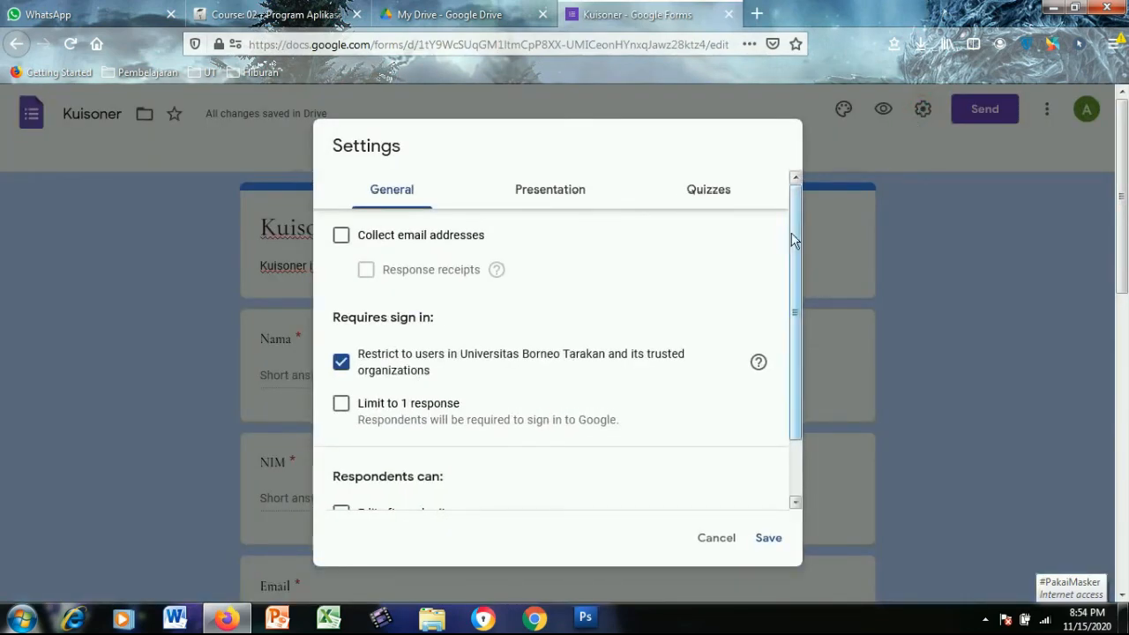
left_click_drag(791, 239, 794, 329)
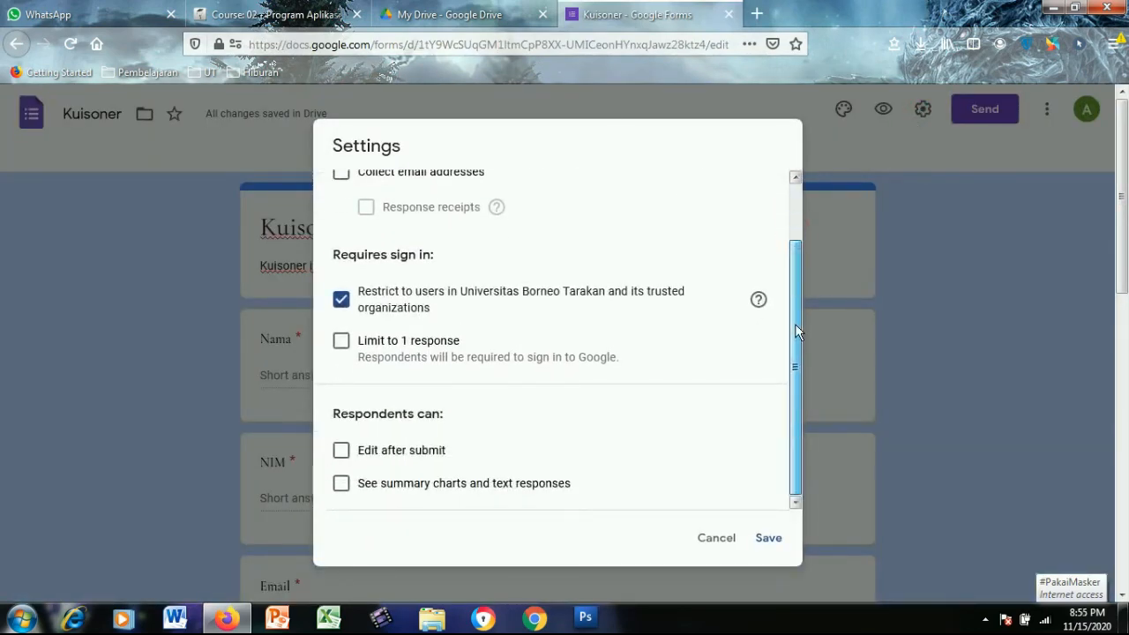
left_click(342, 300)
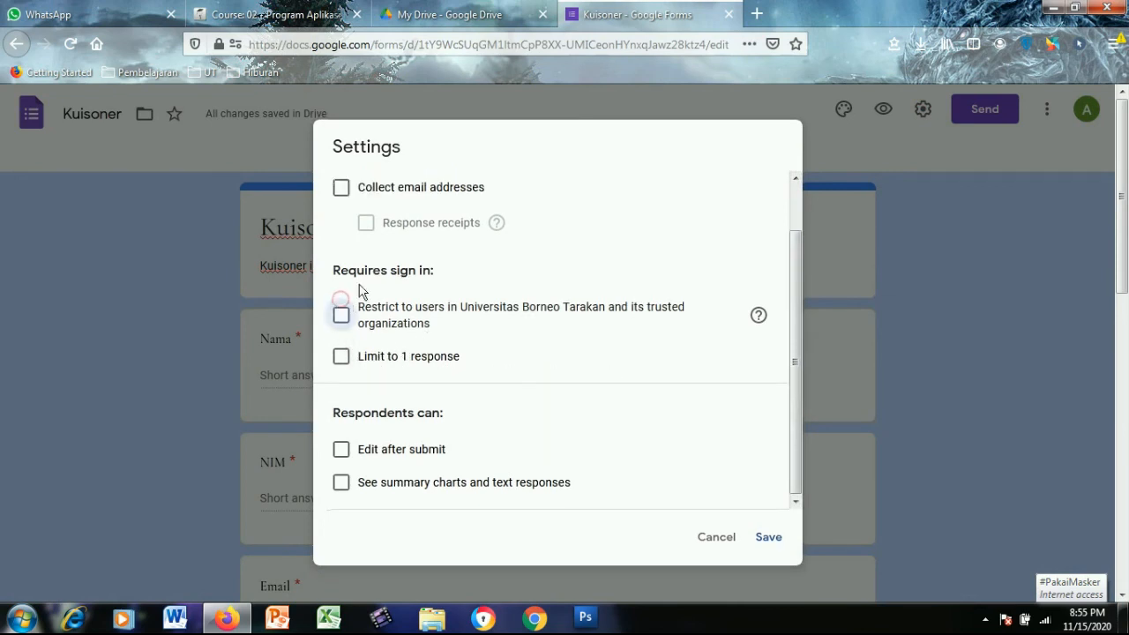
Turn on the limit to 1 response and turn it off again, reviewing the general settings.
left_click(341, 361)
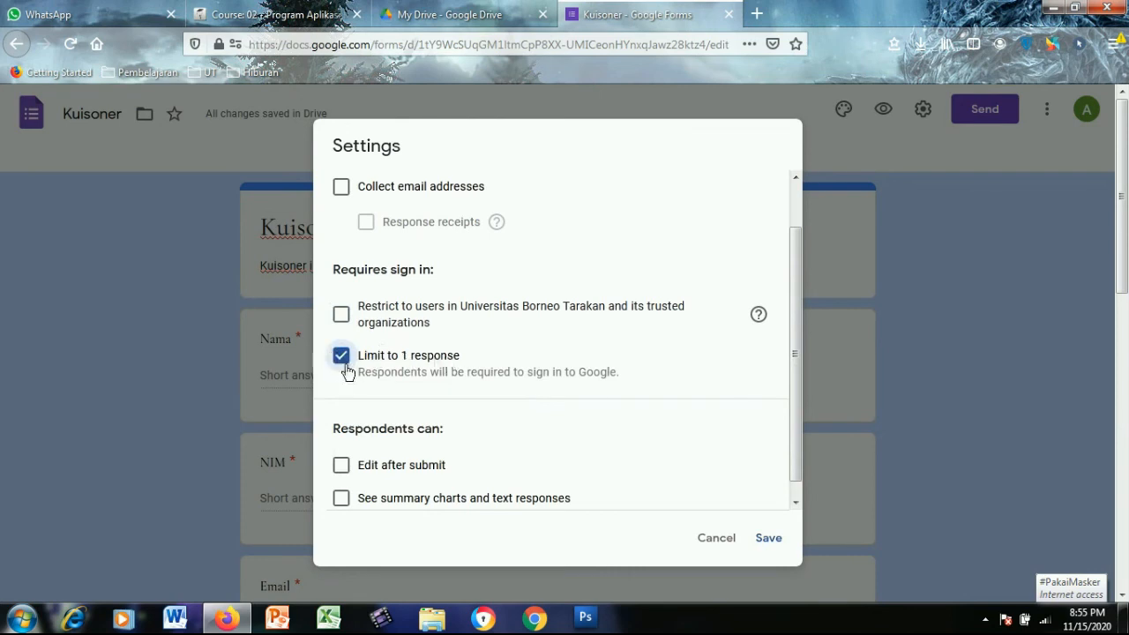
left_click(344, 364)
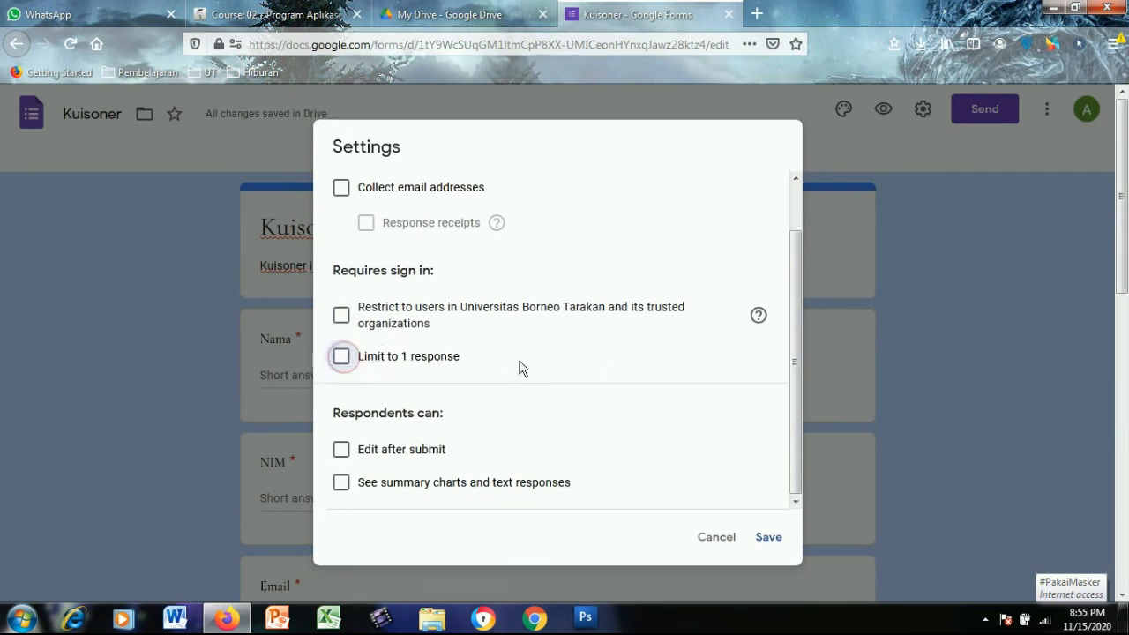
scroll(606, 401, "up", 1)
scroll(730, 310, "down", 1)
scroll(574, 396, "up", 1)
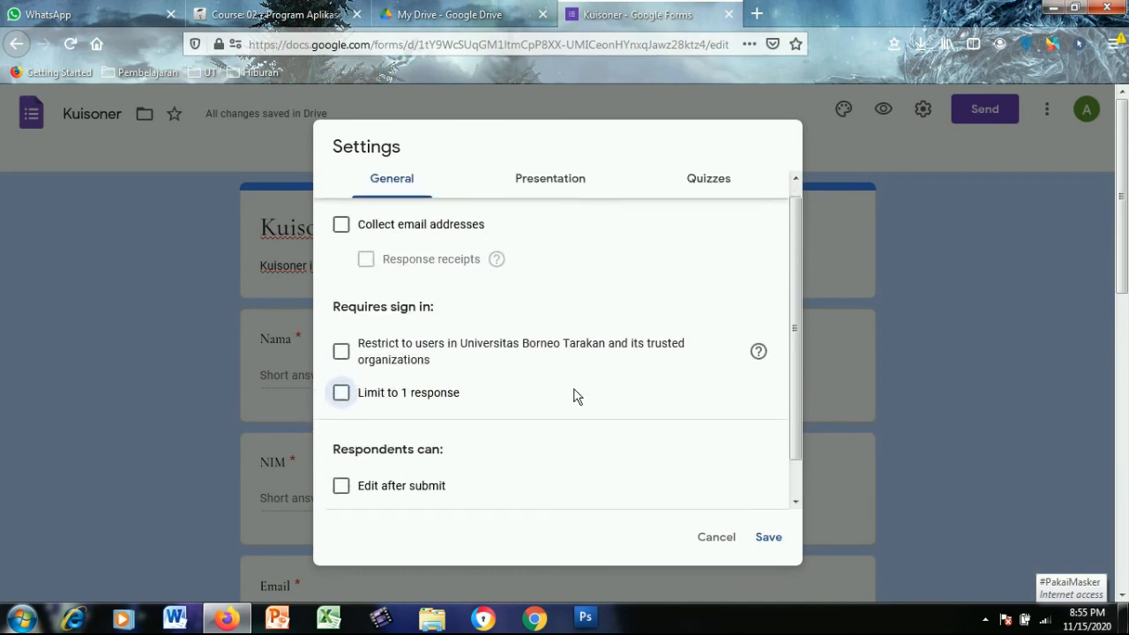
scroll(582, 393, "down", 1)
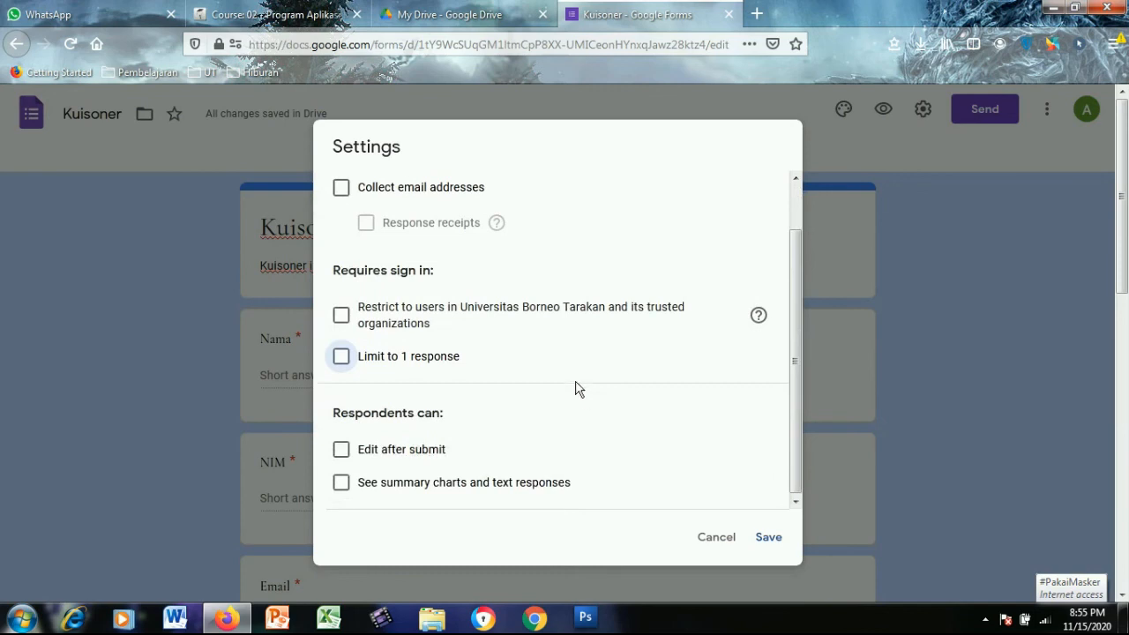
In the presentation settings, turn off the link that lets respondents submit another response.
scroll(552, 412, "up", 1)
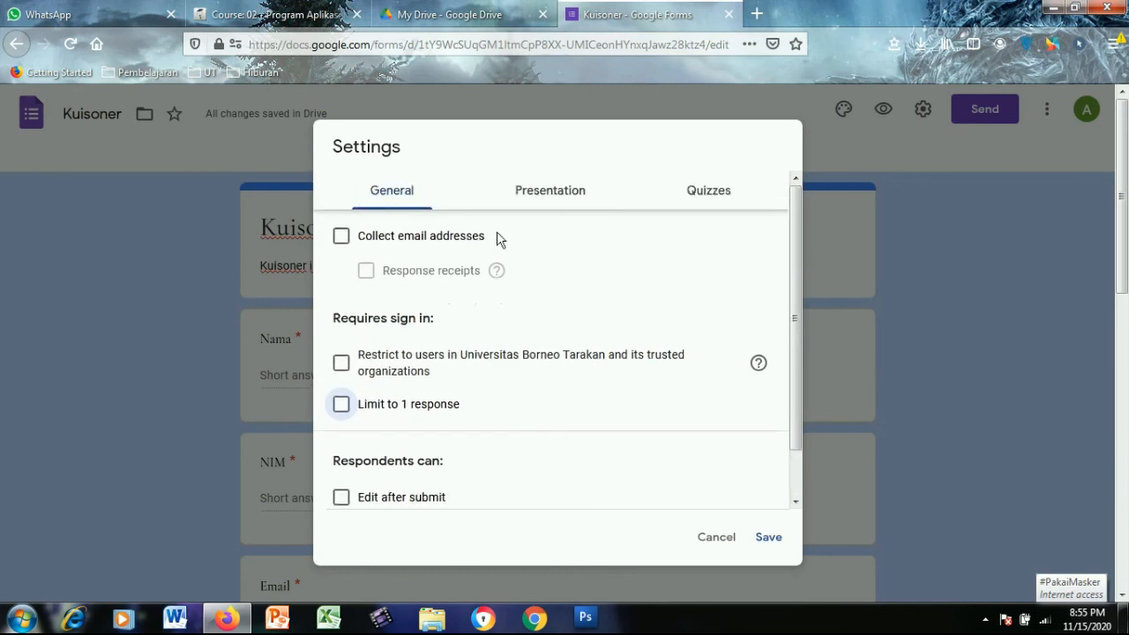
left_click(536, 192)
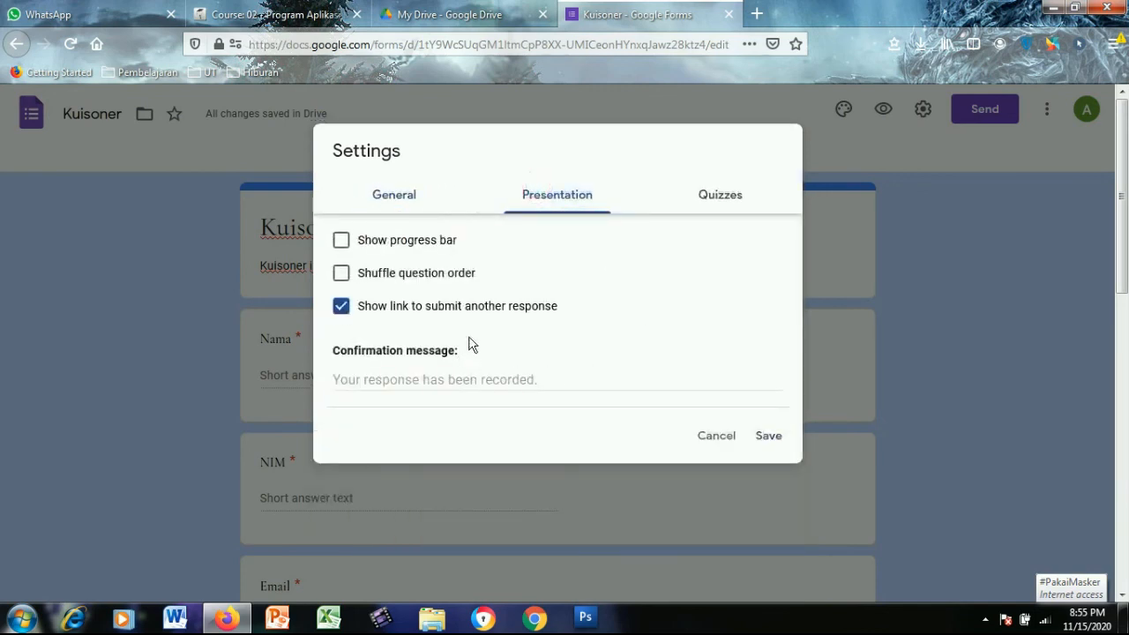
left_click(342, 309)
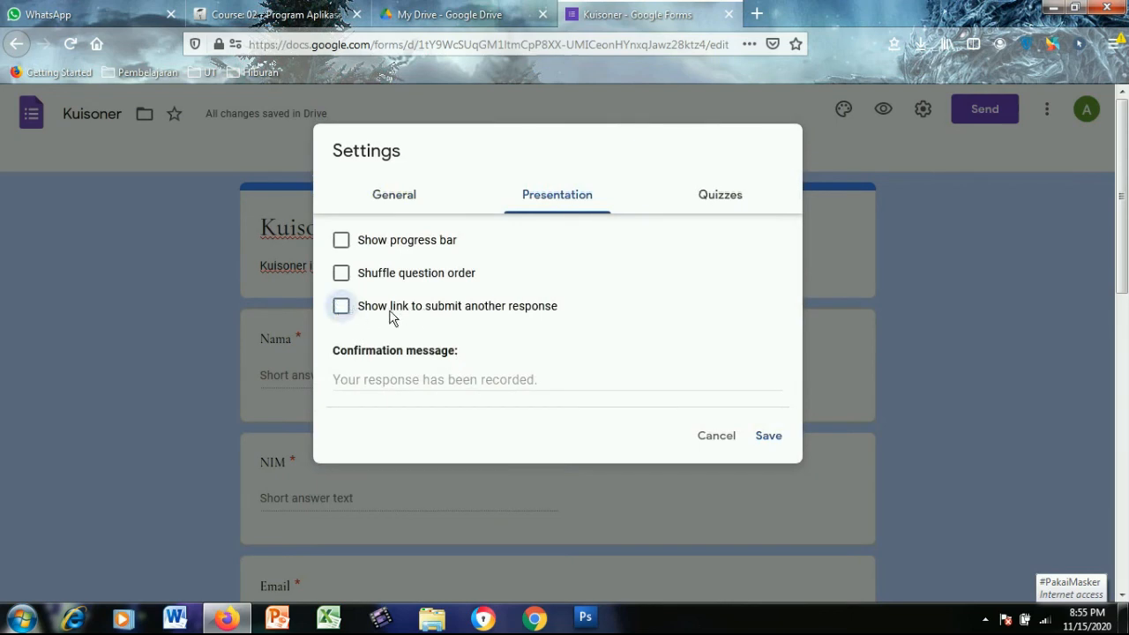
left_click(341, 309)
left_click(344, 310)
Set the confirmation message to "TErima kasih telah mengisi kuisoner ini" and save the form settings.
left_click(360, 381)
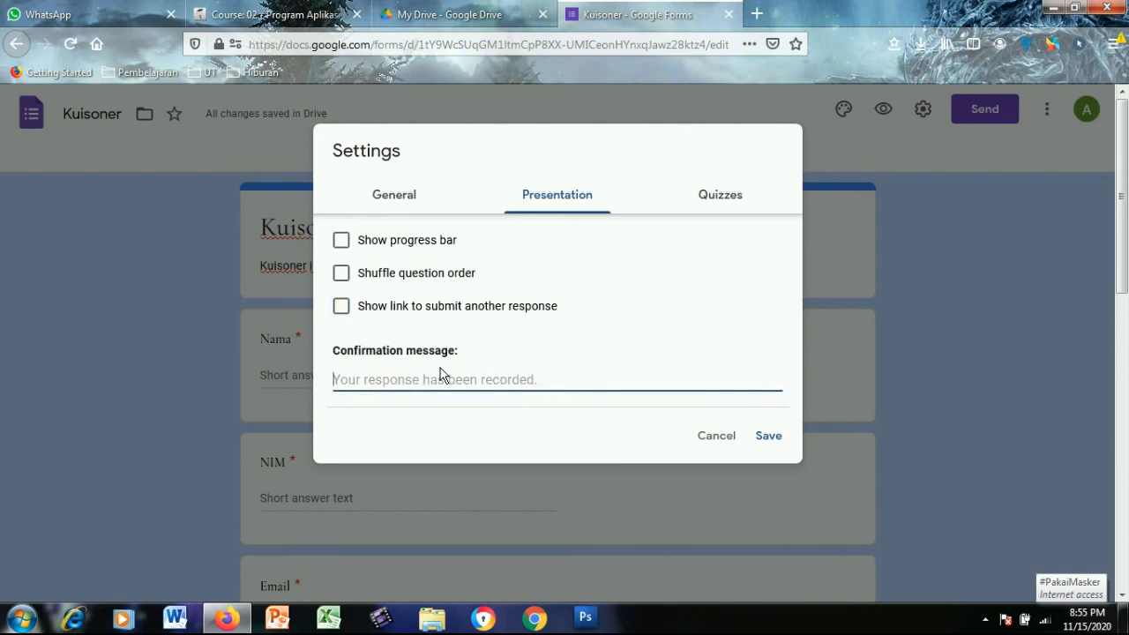
type("TErima kasih telah mengisi")
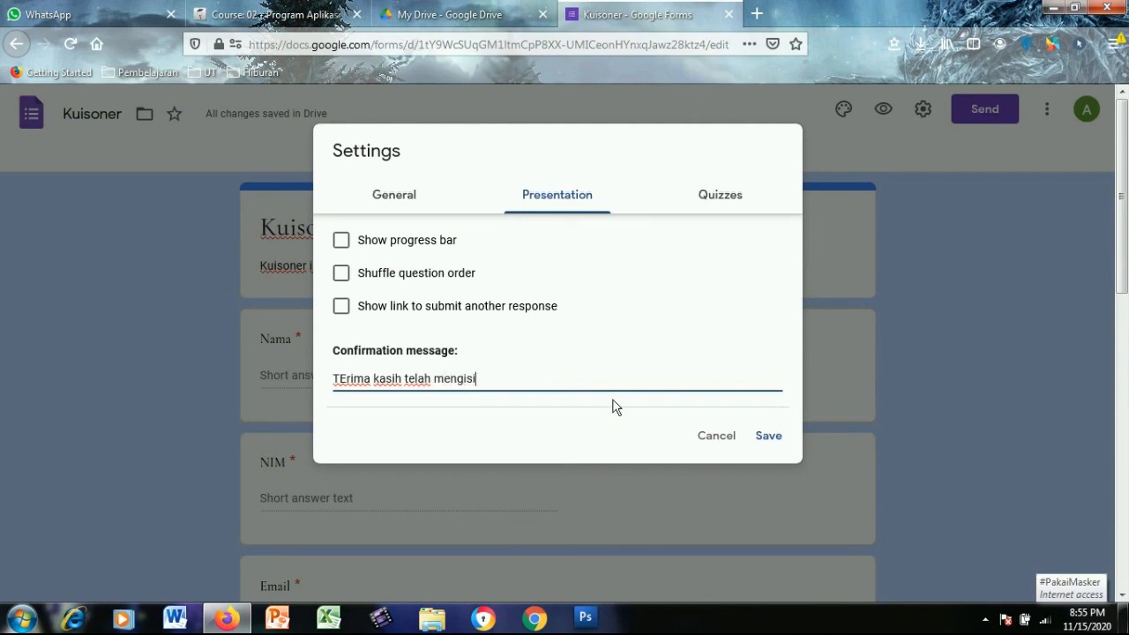
type("ner ini")
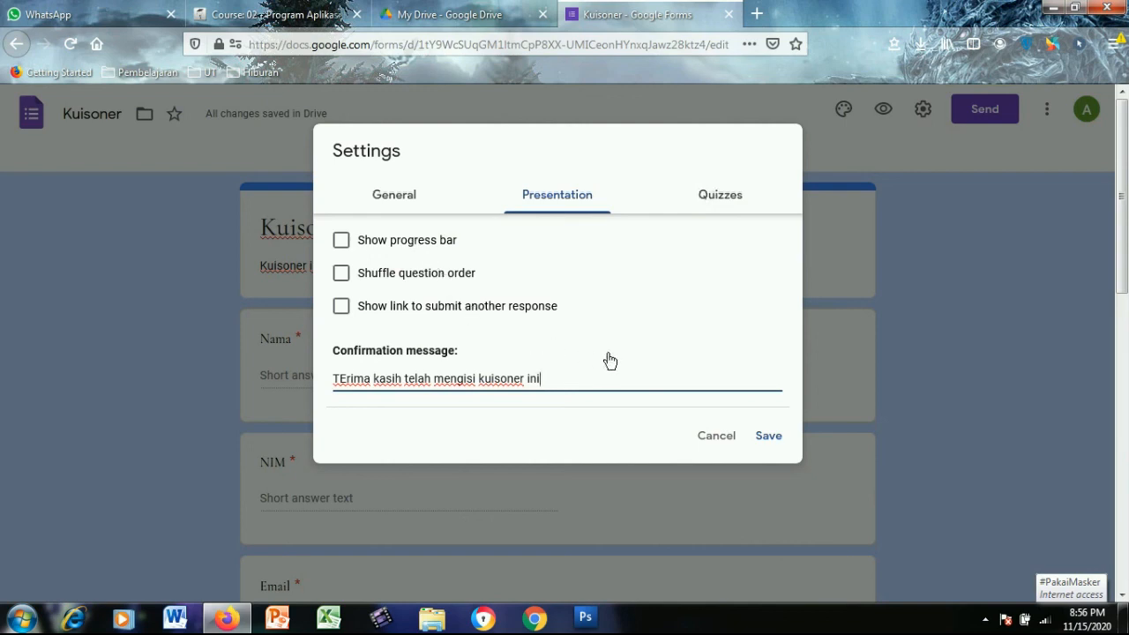
left_click(731, 193)
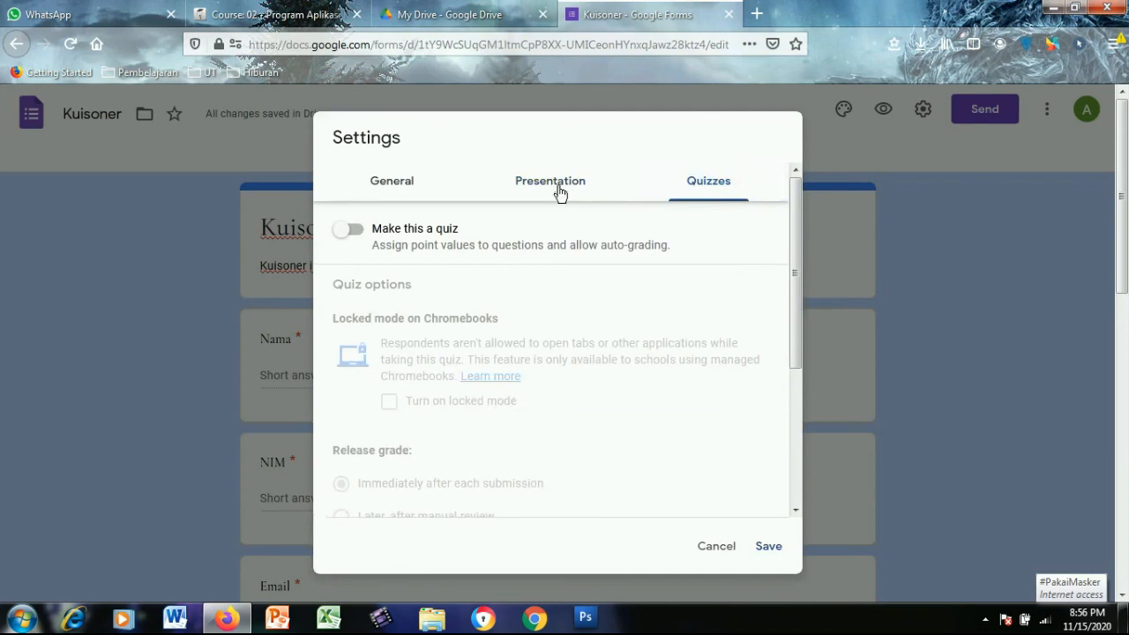
left_click(559, 191)
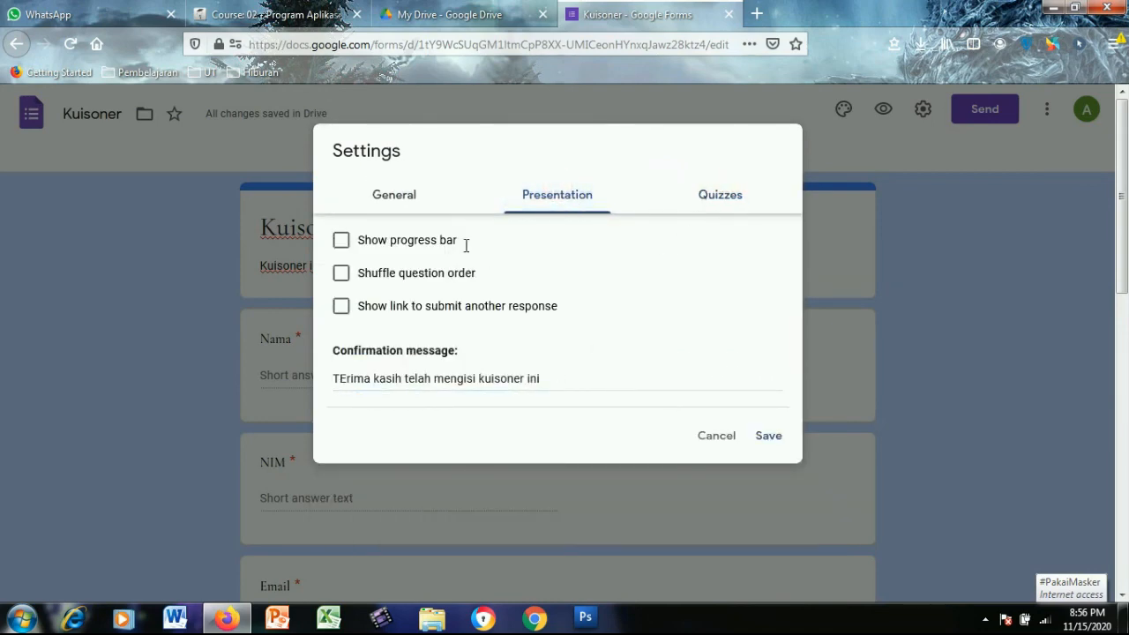
left_click(768, 437)
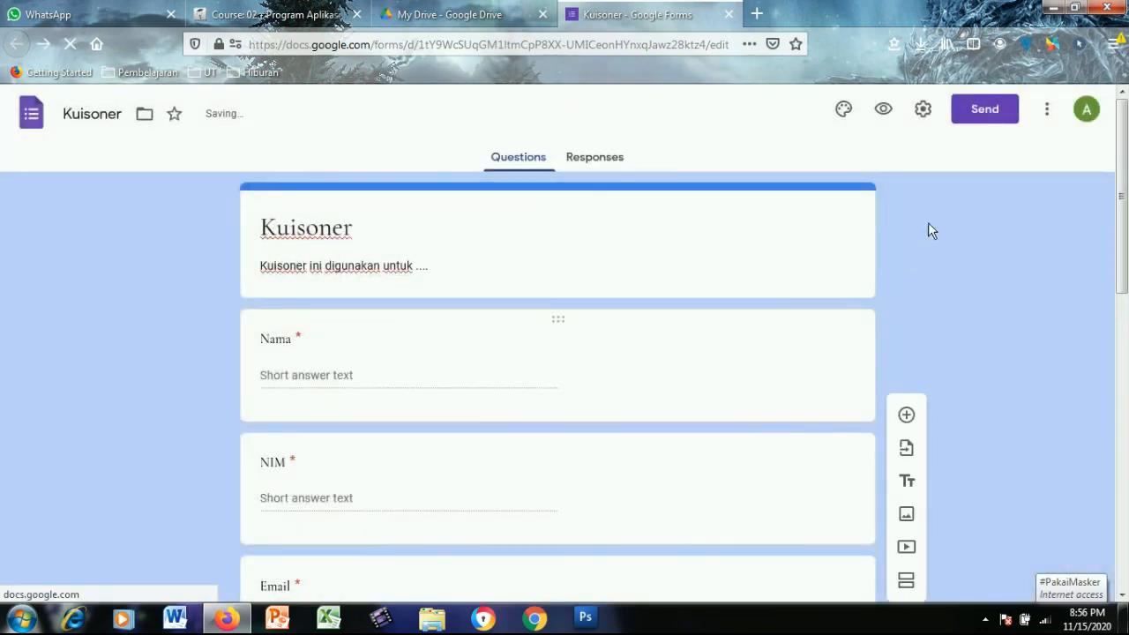
Copy the form's sharing link as a shortened URL and close the send dialog.
left_click(985, 119)
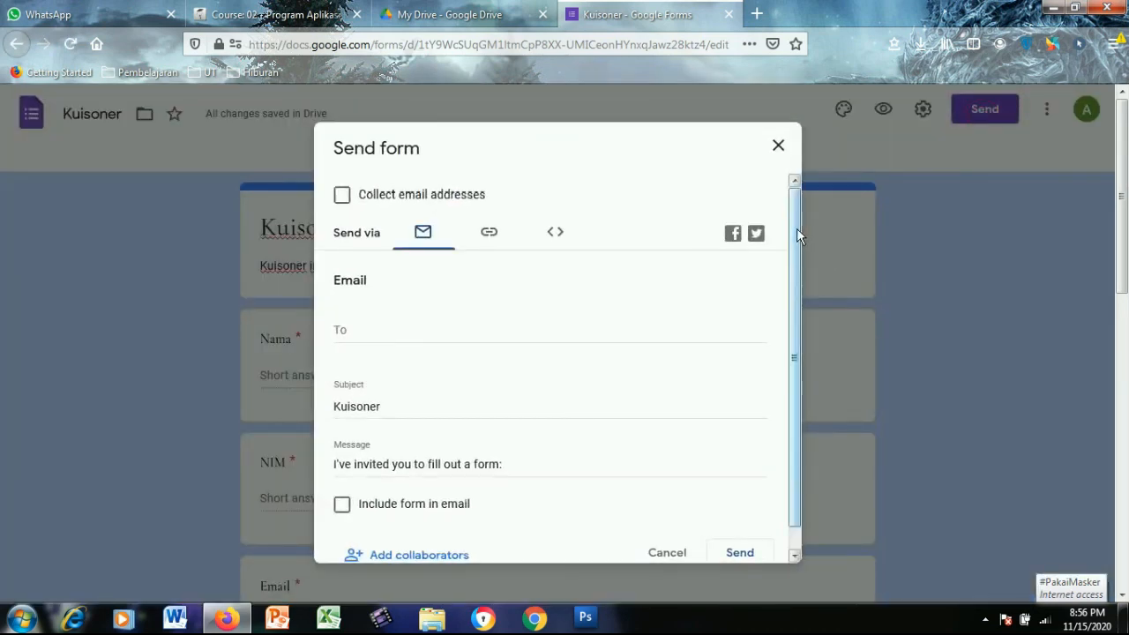
left_click_drag(796, 227, 784, 293)
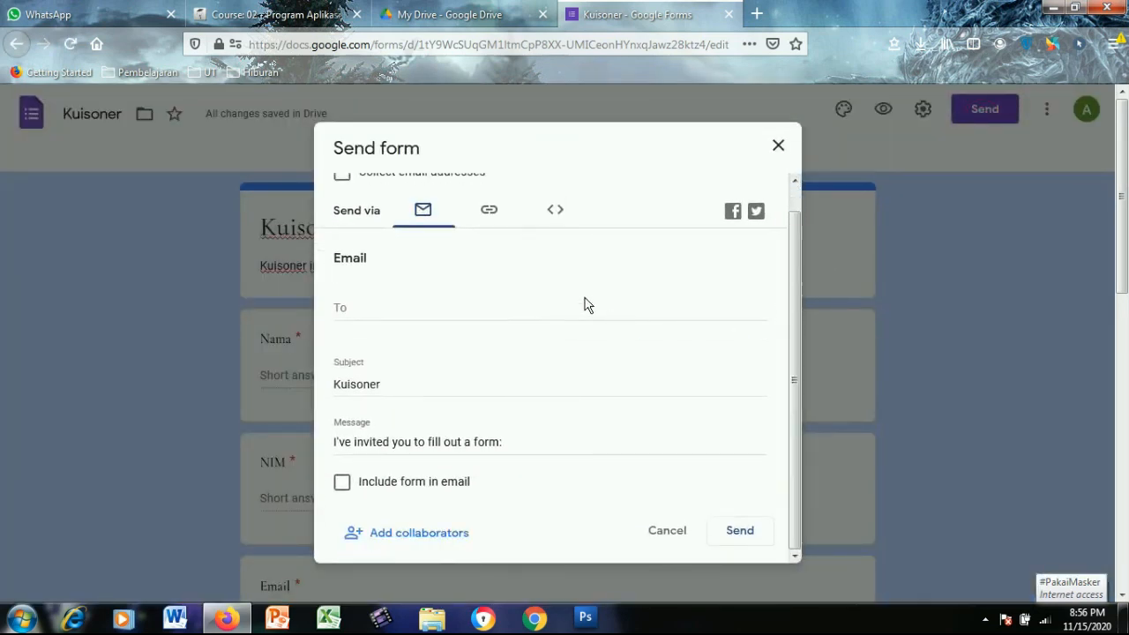
left_click(485, 226)
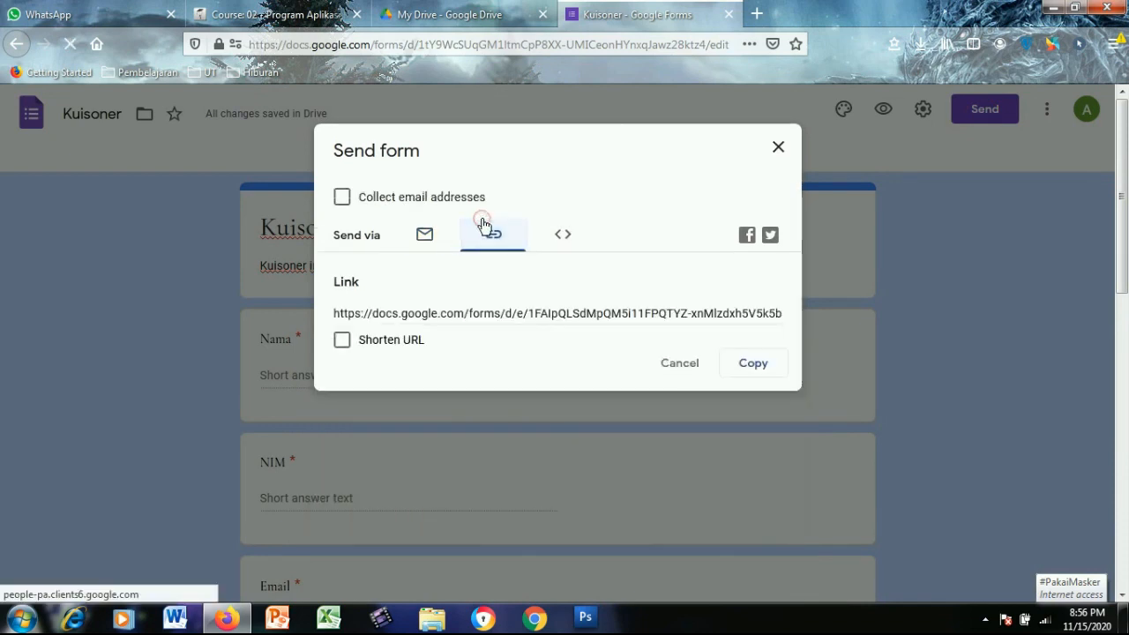
left_click(343, 342)
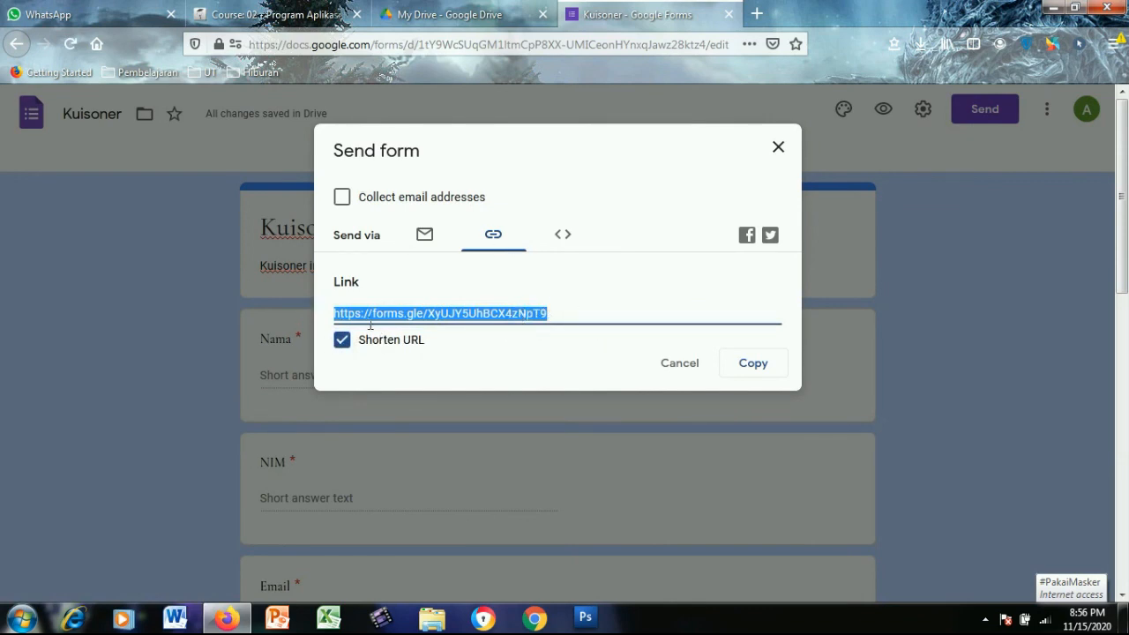
left_click(758, 135)
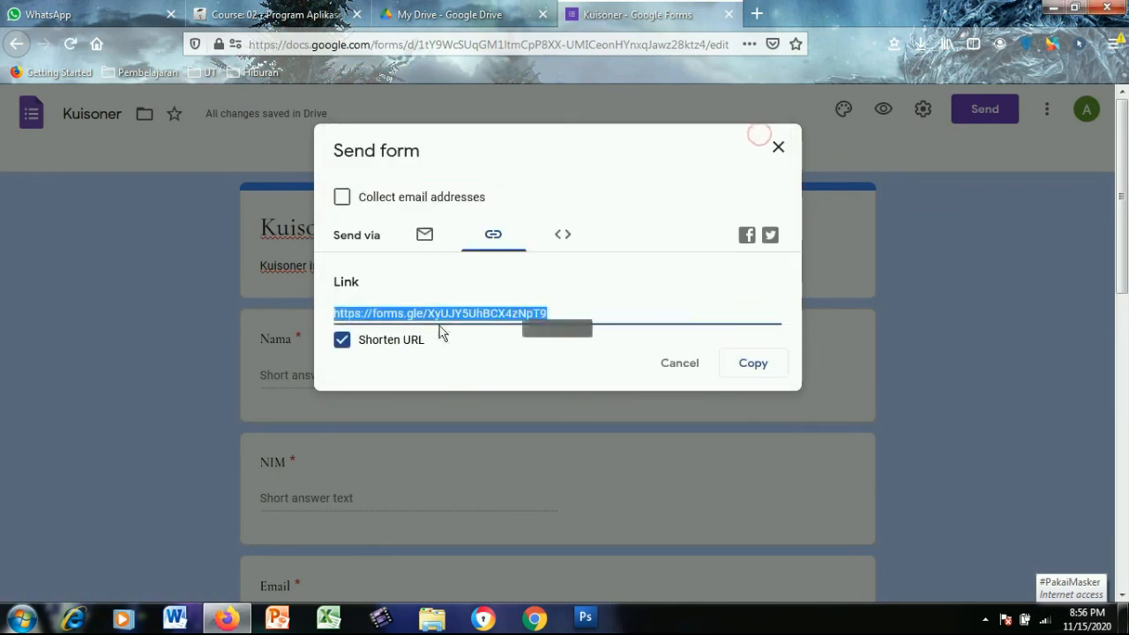
left_click(760, 370)
left_click(777, 147)
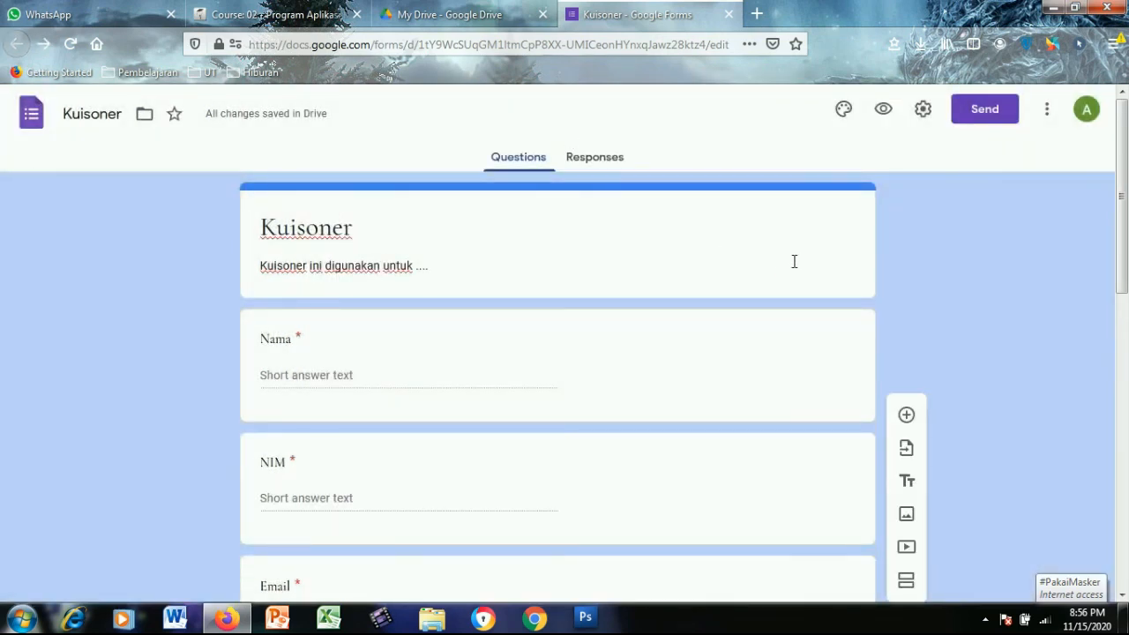
Review the form's responses and the options available for managing them.
left_click(609, 159)
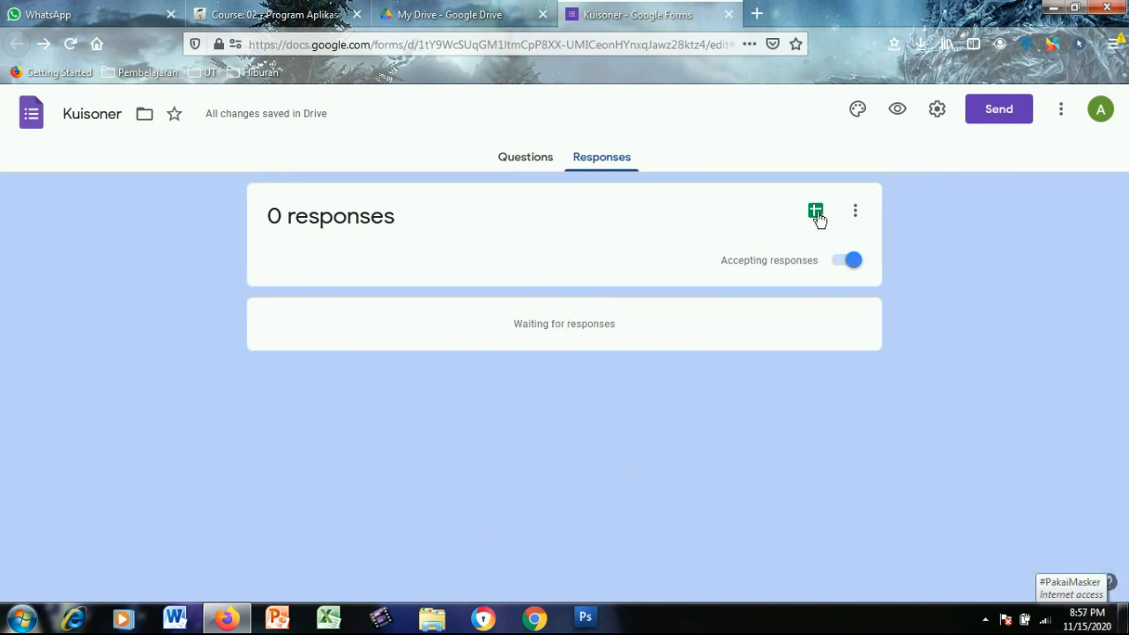
left_click(856, 214)
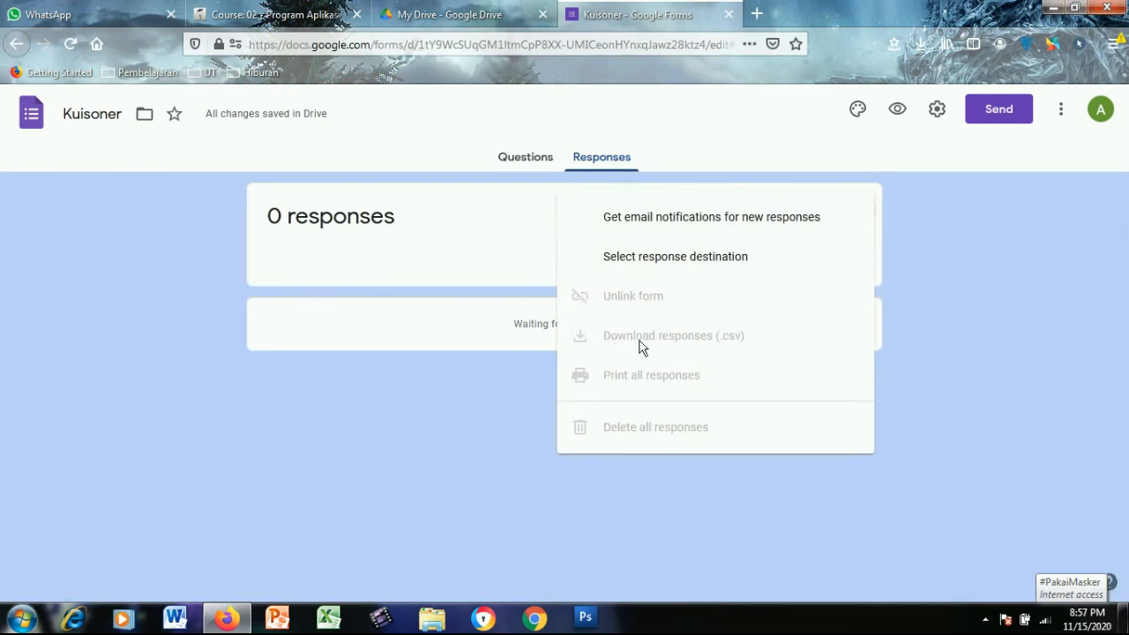
left_click(444, 228)
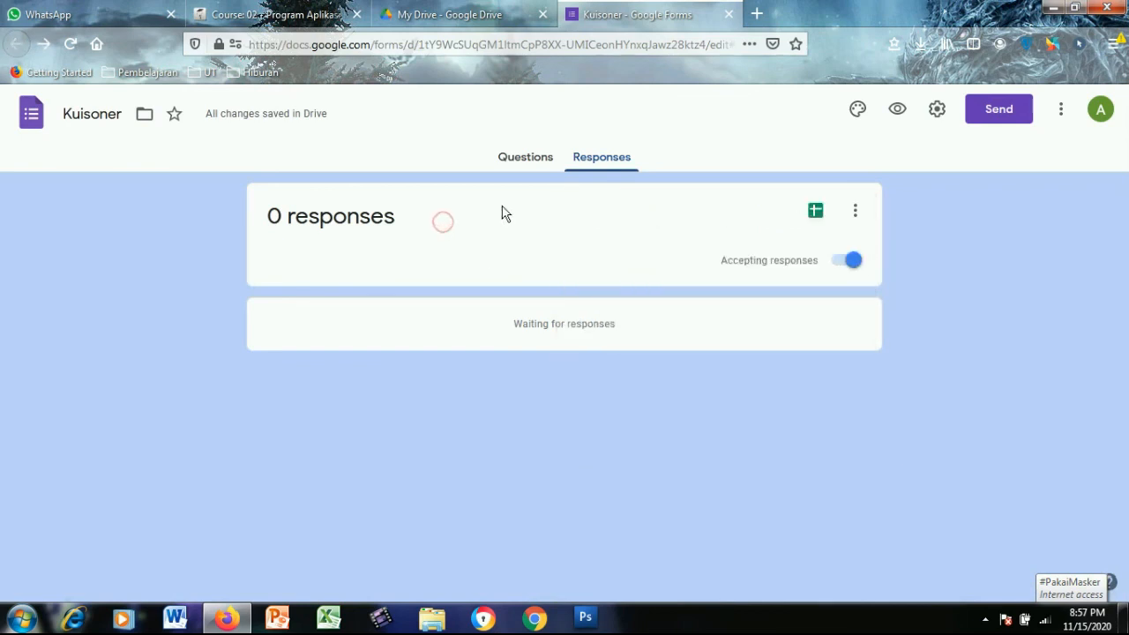
left_click(985, 619)
left_click(997, 533)
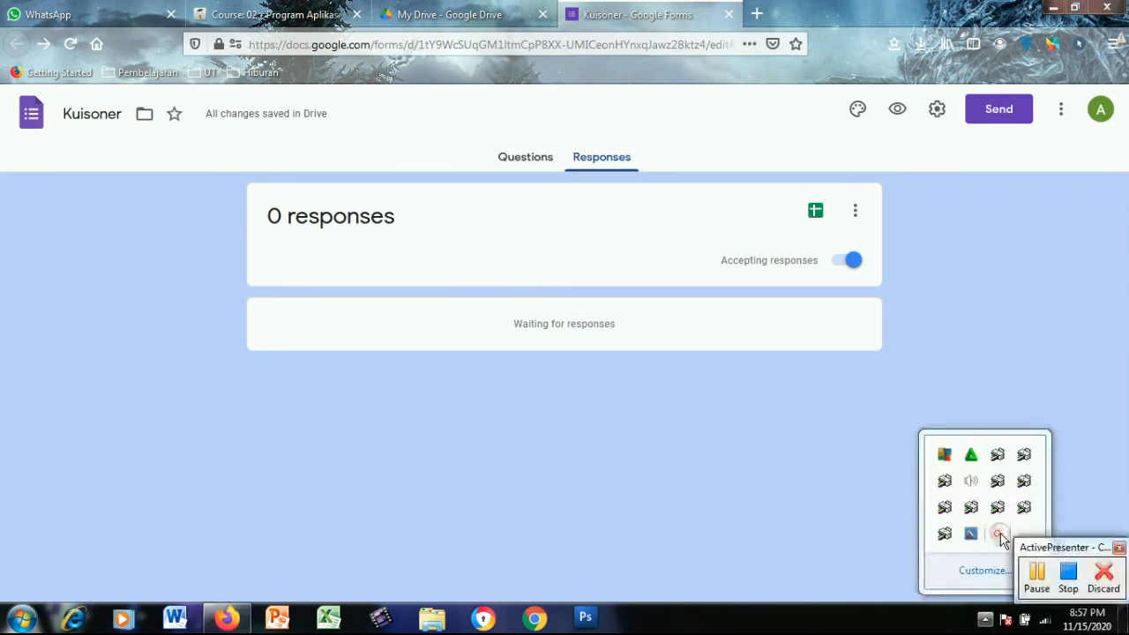